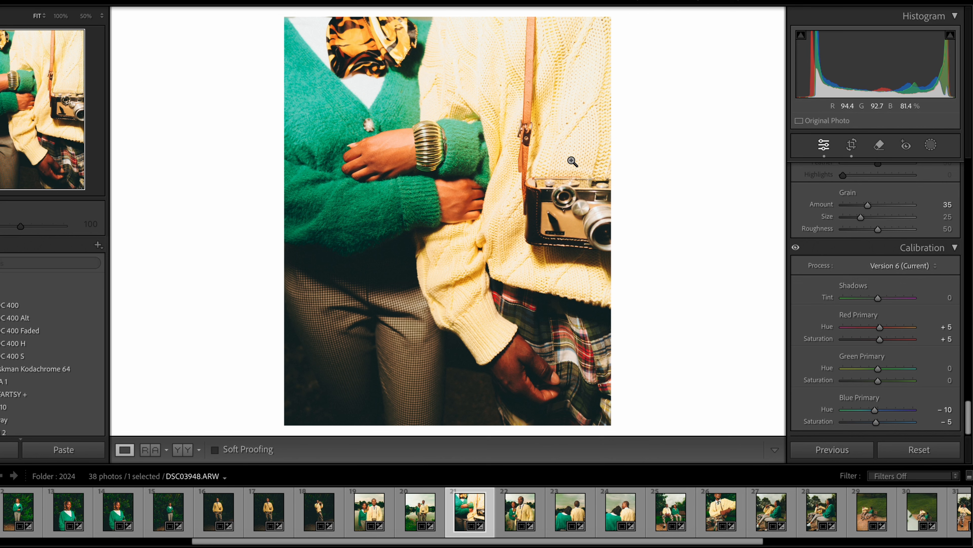
Reset all edits on the photo and crop it to the 4 x 5 / 8 x 10 aspect ratio
{"action": "left_click_drag", "start_coordinate": [970, 419], "coordinate": [960, 133]}
{"action": "left_click", "coordinate": [927, 455]}
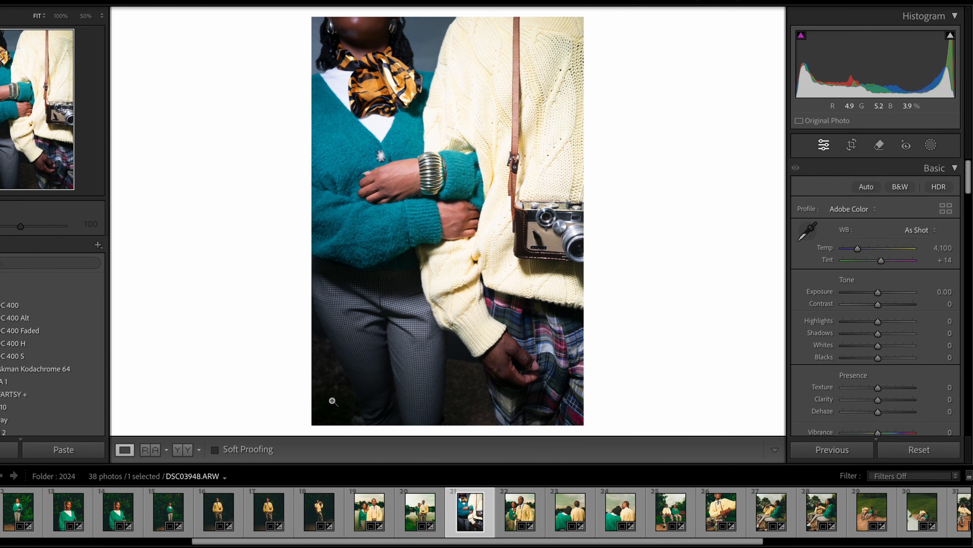
{"action": "left_click", "coordinate": [853, 146]}
{"action": "left_click", "coordinate": [914, 191]}
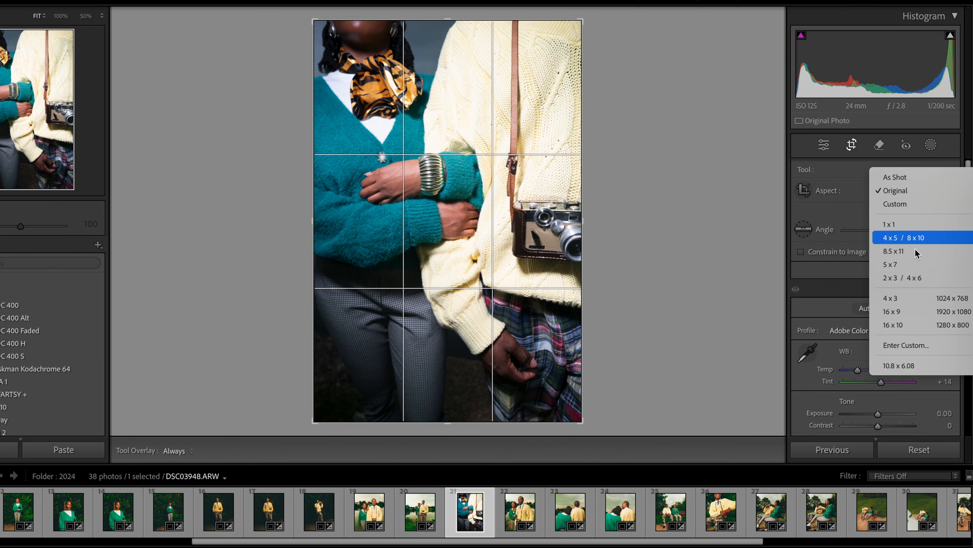
{"action": "left_click", "coordinate": [911, 239]}
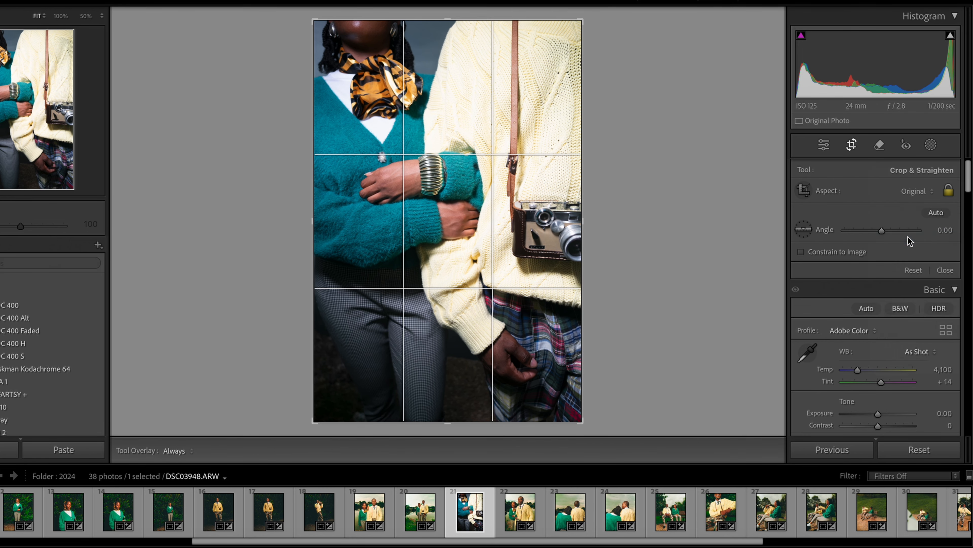
{"action": "left_click", "coordinate": [945, 270]}
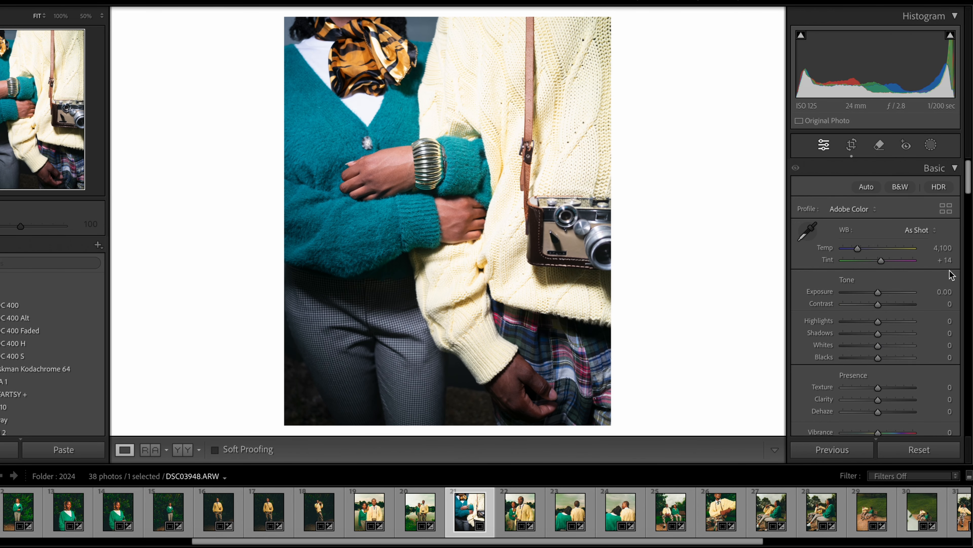
Shift the photo slightly upward within the crop frame and close the crop tool
{"action": "left_click", "coordinate": [852, 145]}
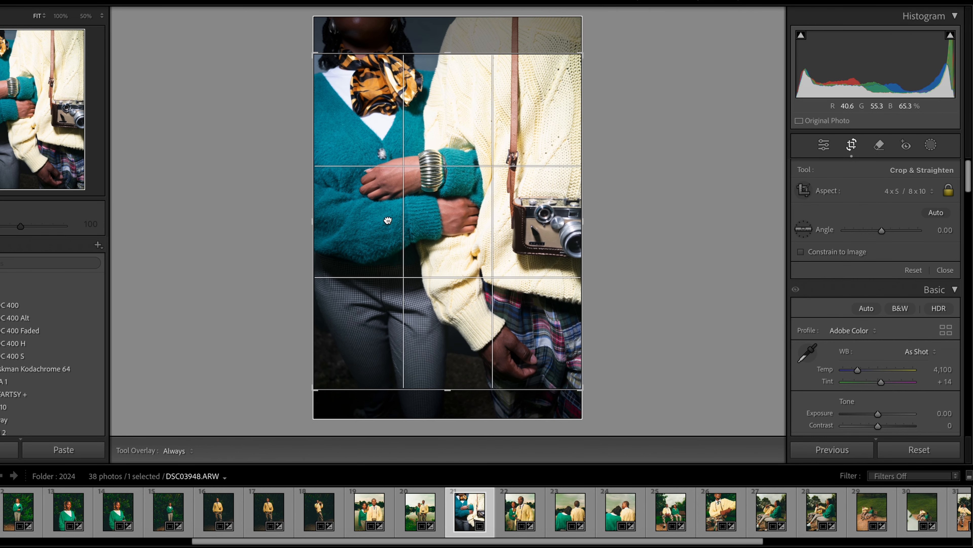
{"action": "left_click_drag", "start_coordinate": [388, 220], "coordinate": [387, 214]}
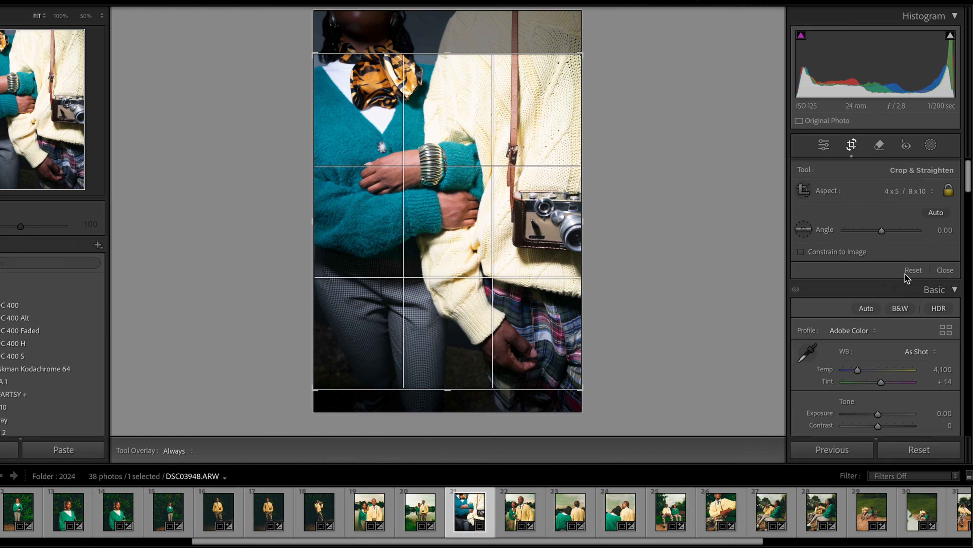
{"action": "left_click", "coordinate": [944, 270]}
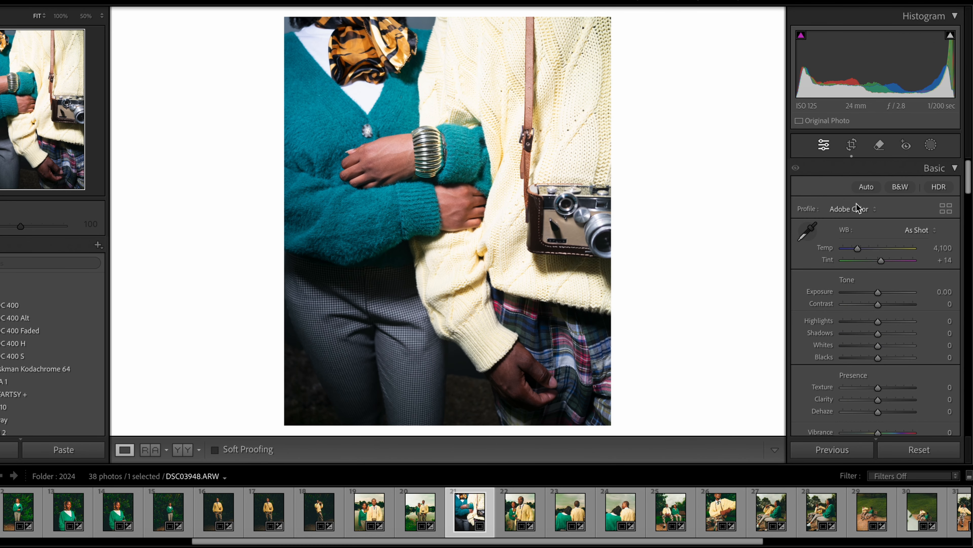
Browse the colour profiles and apply Vintage 08 to the photo
{"action": "left_click", "coordinate": [853, 210]}
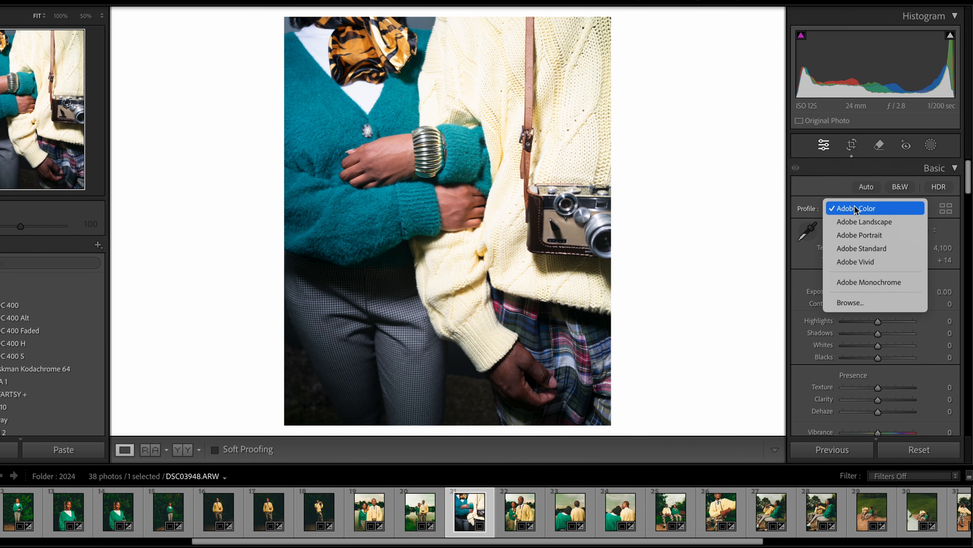
{"action": "left_click", "coordinate": [872, 302]}
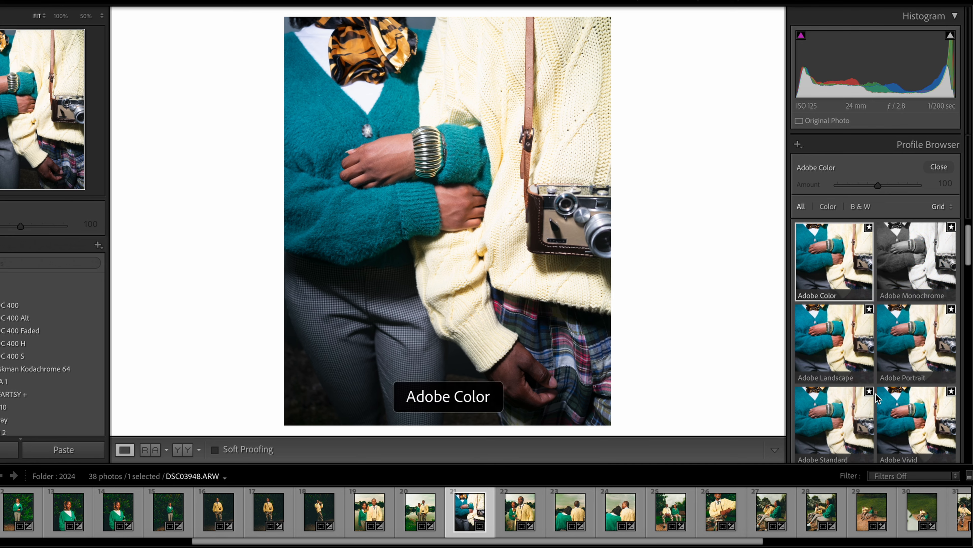
{"action": "scroll", "coordinate": [877, 399], "scroll_direction": "down", "scroll_amount": 5}
{"action": "scroll", "coordinate": [877, 398], "scroll_direction": "down", "scroll_amount": 4}
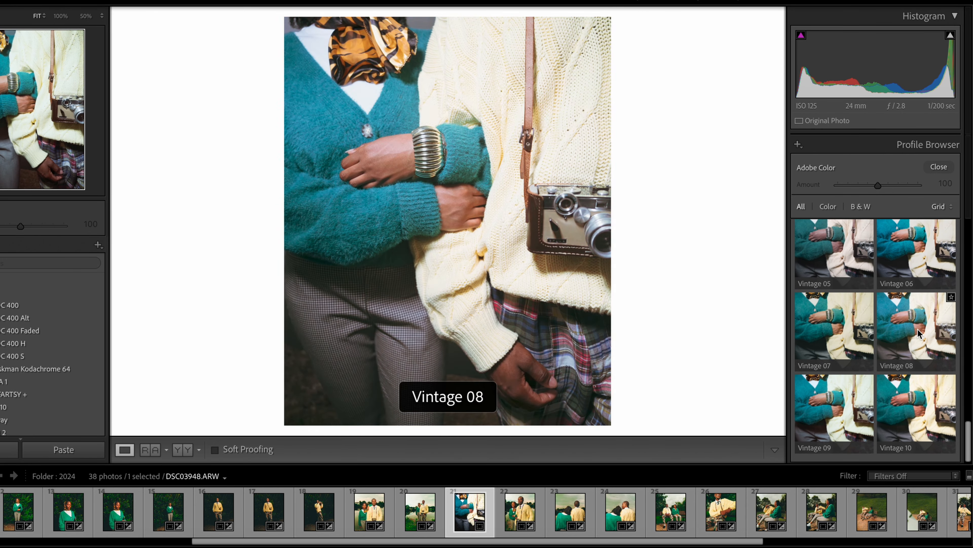
{"action": "left_click", "coordinate": [917, 328]}
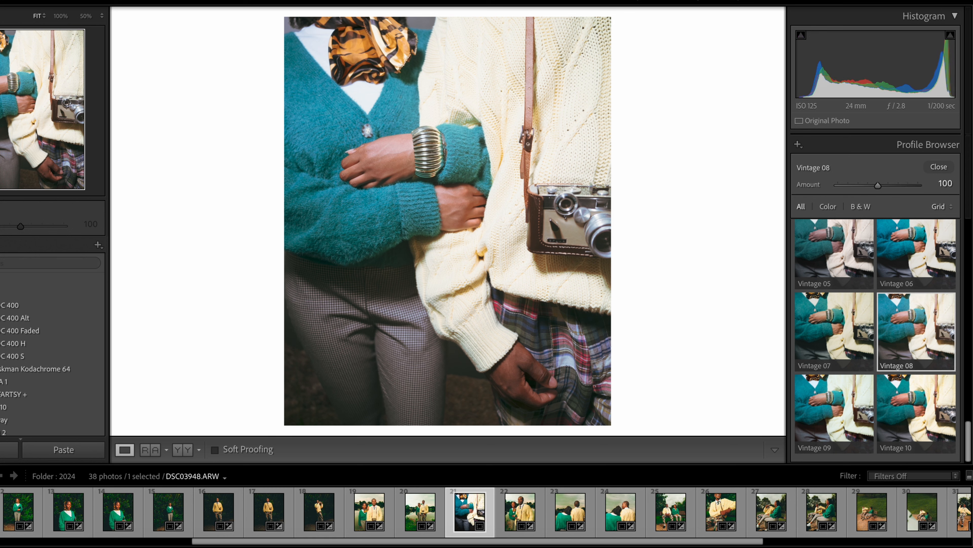
{"action": "left_click", "coordinate": [939, 167]}
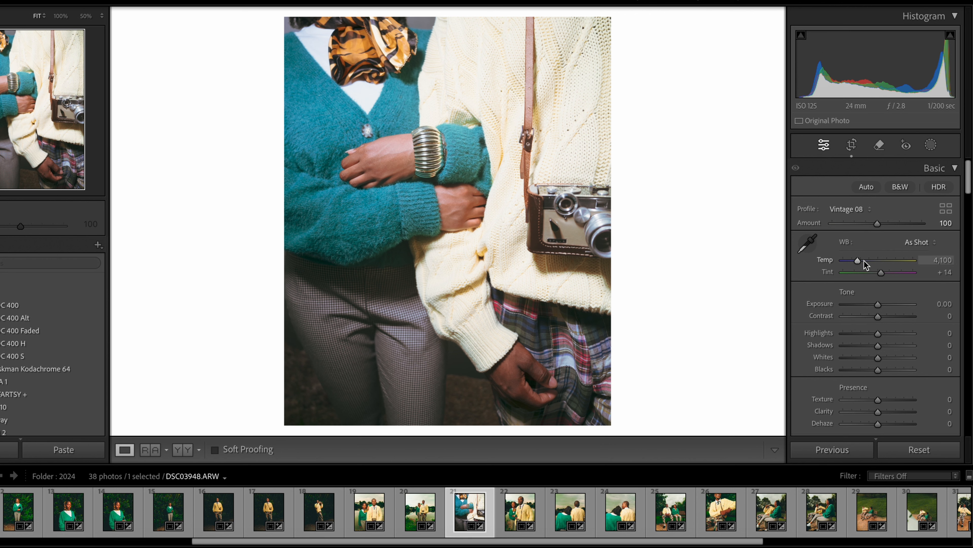
Warm the white balance by setting Temp to 6,300 and Tint to +8
{"action": "left_click", "coordinate": [937, 261]}
{"action": "type", "text": "6300"}
{"action": "key", "text": "Return"}
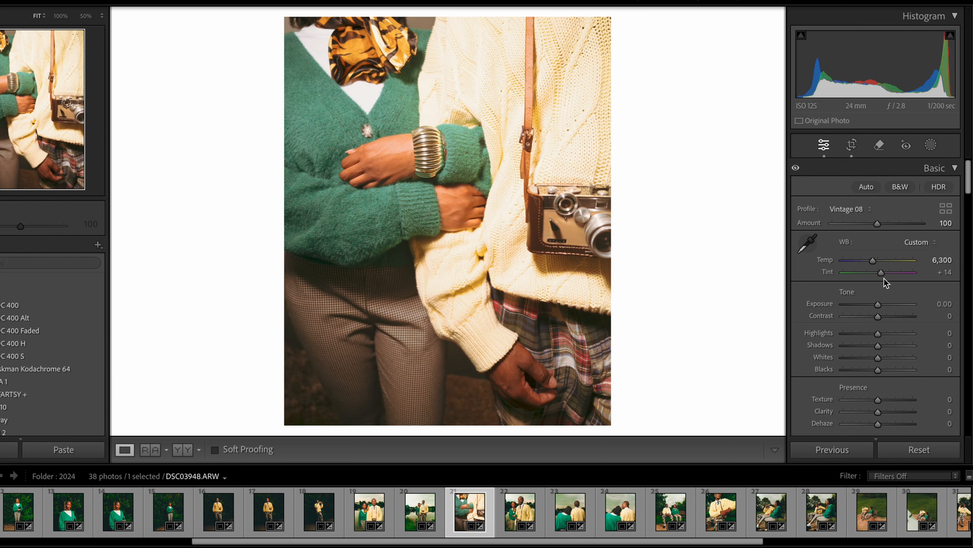
{"action": "left_click_drag", "start_coordinate": [882, 274], "coordinate": [880, 275]}
Set the basic tone Exposure to -0.10 and Contrast to +73
{"action": "left_click_drag", "start_coordinate": [878, 305], "coordinate": [876, 305]}
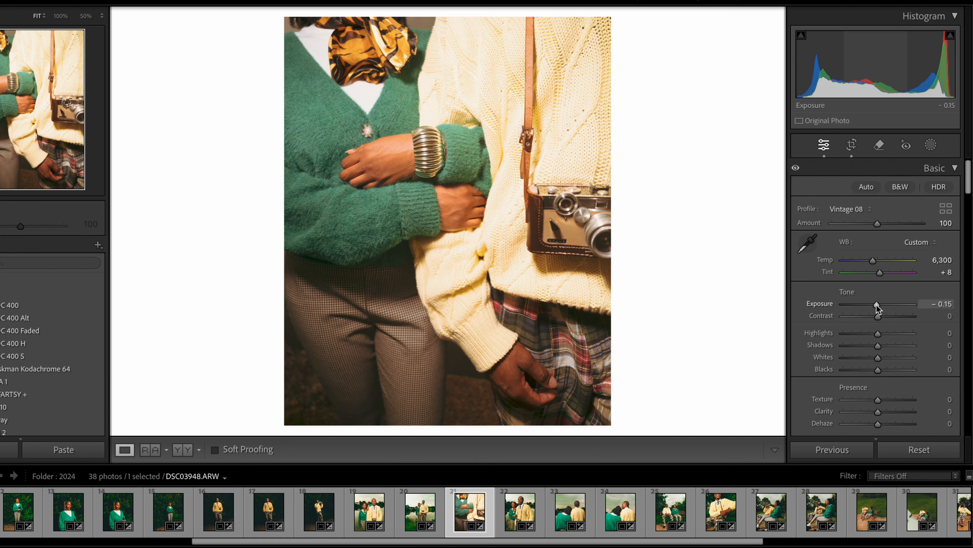
{"action": "left_click_drag", "start_coordinate": [876, 305], "coordinate": [877, 305]}
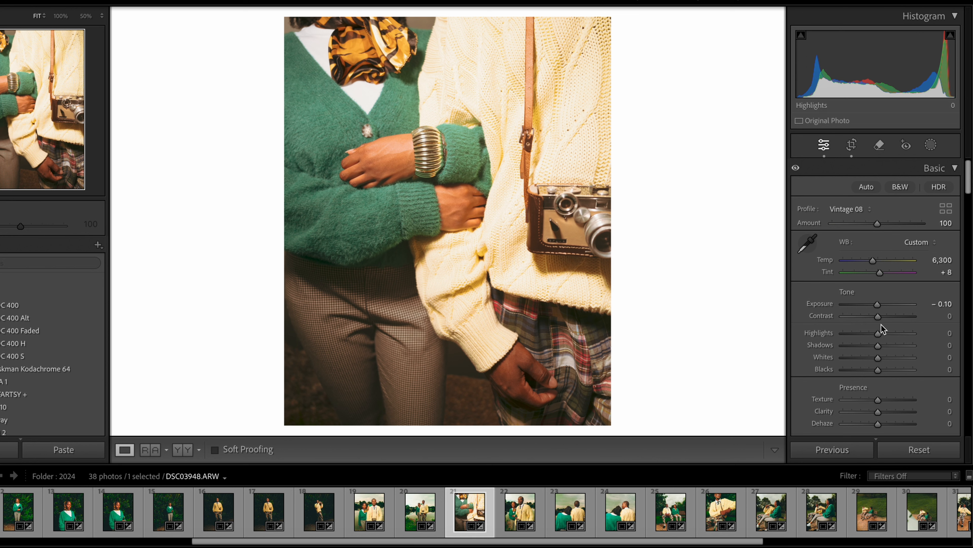
{"action": "left_click_drag", "start_coordinate": [881, 318], "coordinate": [906, 318]}
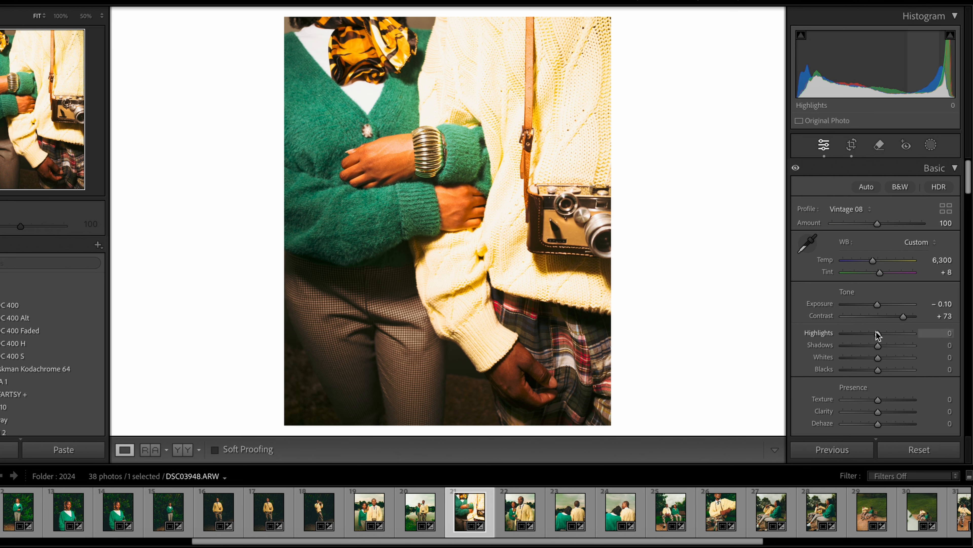
Adjust the basic tonal range with Highlights -100, Shadows -53, Whites -93 and Blacks +49
{"action": "left_click_drag", "start_coordinate": [825, 333], "coordinate": [732, 334]}
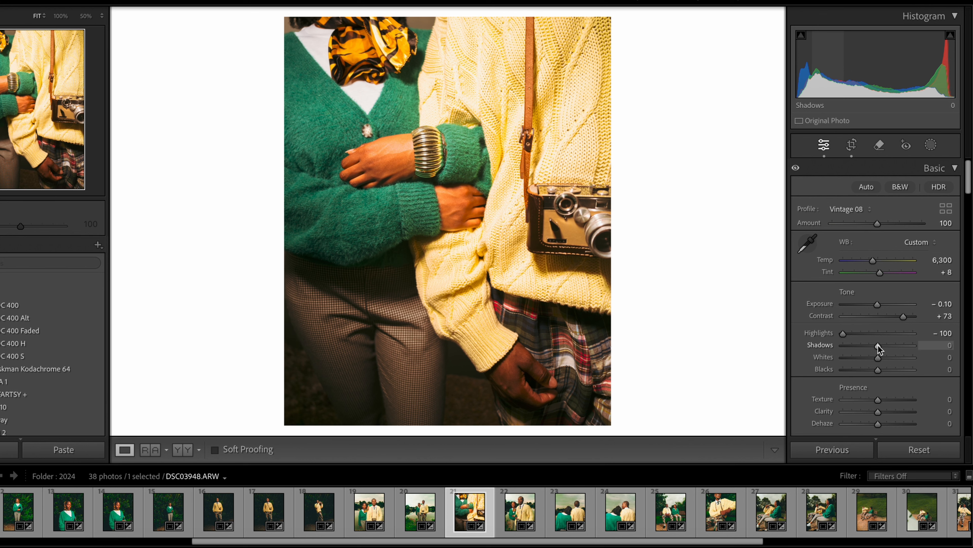
{"action": "left_click_drag", "start_coordinate": [878, 345], "coordinate": [859, 346]}
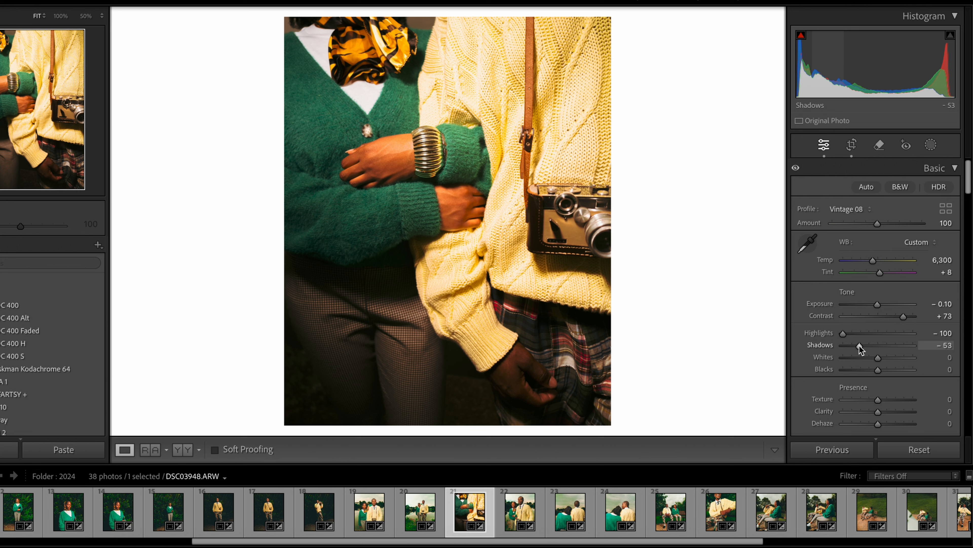
{"action": "left_click", "coordinate": [847, 358]}
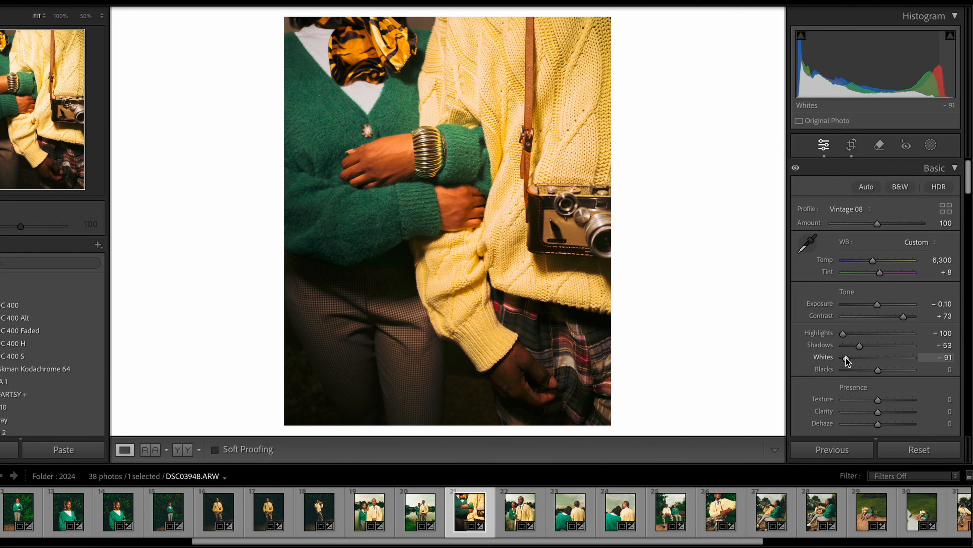
{"action": "left_click_drag", "start_coordinate": [848, 360], "coordinate": [846, 360]}
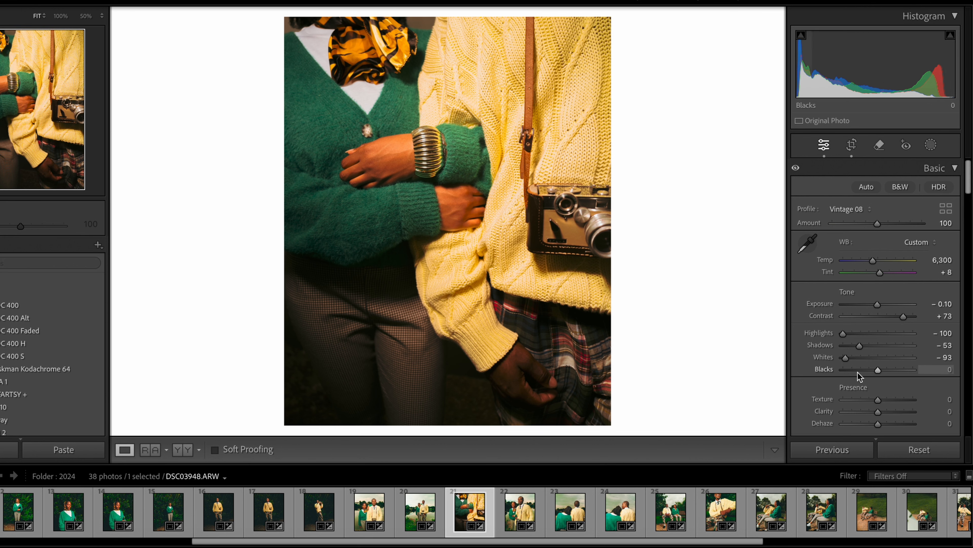
{"action": "left_click_drag", "start_coordinate": [882, 370], "coordinate": [895, 371]}
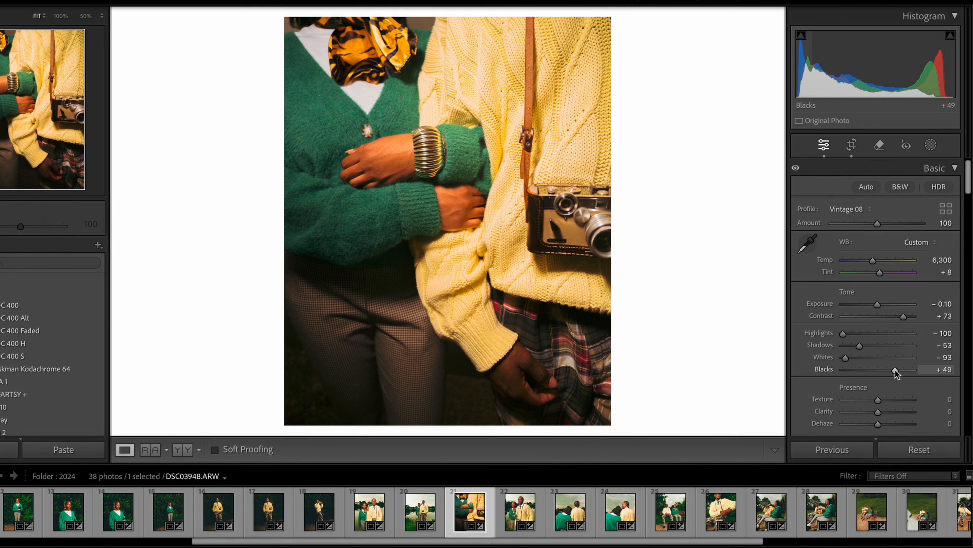
Soften the photo by setting Clarity to -4 and Dehaze to -10
{"action": "left_click", "coordinate": [440, 97]}
{"action": "left_click_drag", "start_coordinate": [440, 97], "coordinate": [736, 38]}
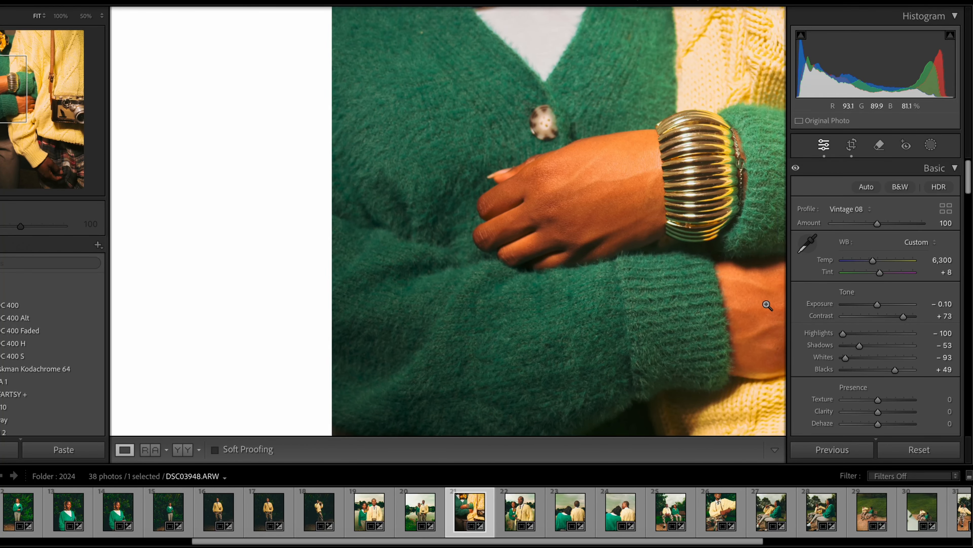
{"action": "left_click", "coordinate": [767, 305]}
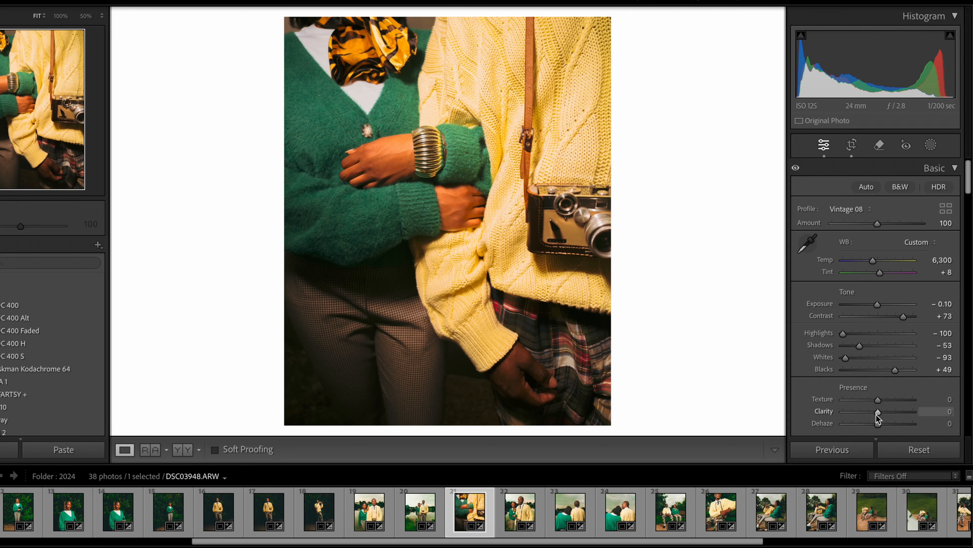
{"action": "left_click_drag", "start_coordinate": [876, 412], "coordinate": [875, 411]}
{"action": "mouse_move", "coordinate": [875, 411]}
{"action": "left_mouse_down"}
{"action": "mouse_move", "coordinate": [816, 412]}
{"action": "mouse_move", "coordinate": [874, 416]}
{"action": "left_mouse_up"}
{"action": "left_click_drag", "start_coordinate": [874, 416], "coordinate": [874, 417]}
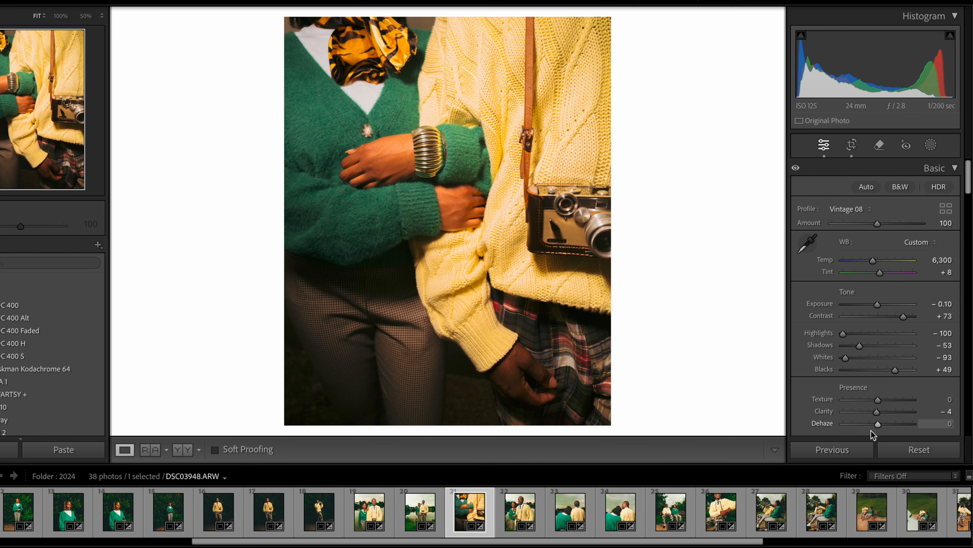
{"action": "left_click", "coordinate": [870, 425]}
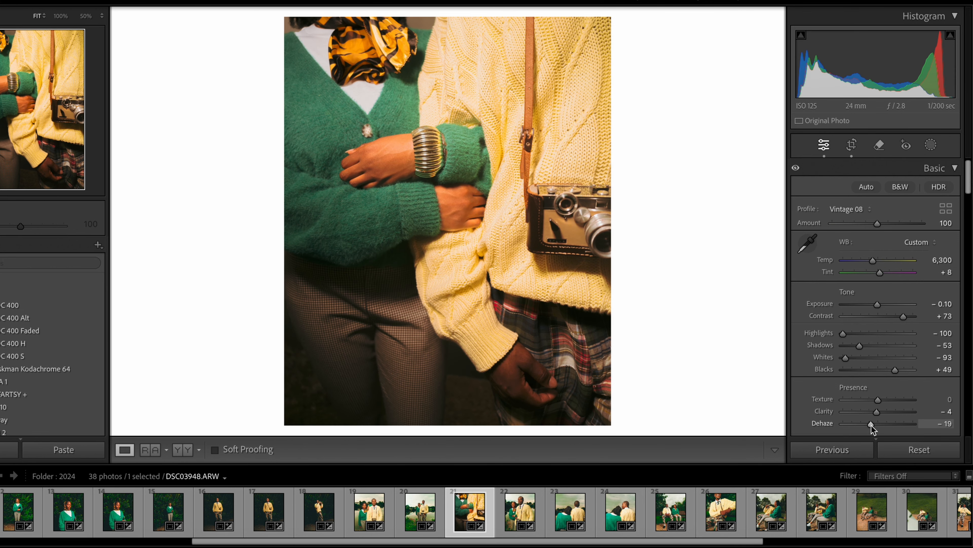
{"action": "left_click_drag", "start_coordinate": [872, 425], "coordinate": [875, 425]}
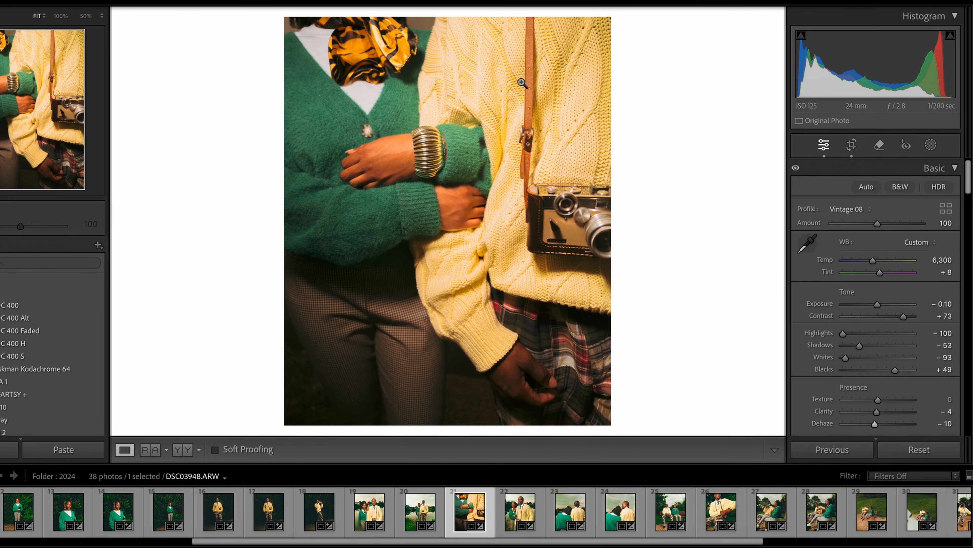
Raise the photo's Vibrance to +43, judging the colours around the hands and bracelet close up
{"action": "left_click", "coordinate": [457, 77]}
{"action": "left_click_drag", "start_coordinate": [467, 90], "coordinate": [484, 16]}
{"action": "scroll", "coordinate": [899, 408], "scroll_direction": "down", "scroll_amount": 5}
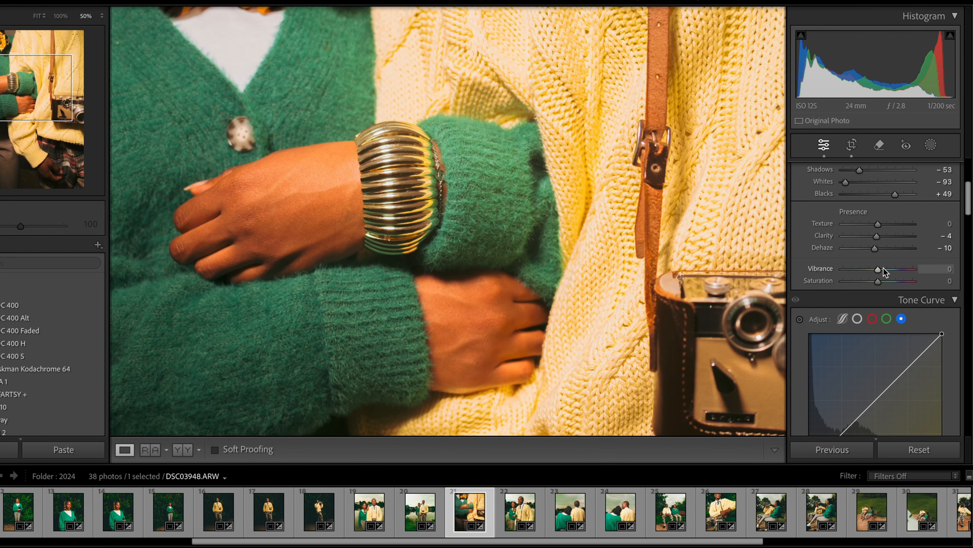
{"action": "left_click_drag", "start_coordinate": [884, 268], "coordinate": [894, 268]}
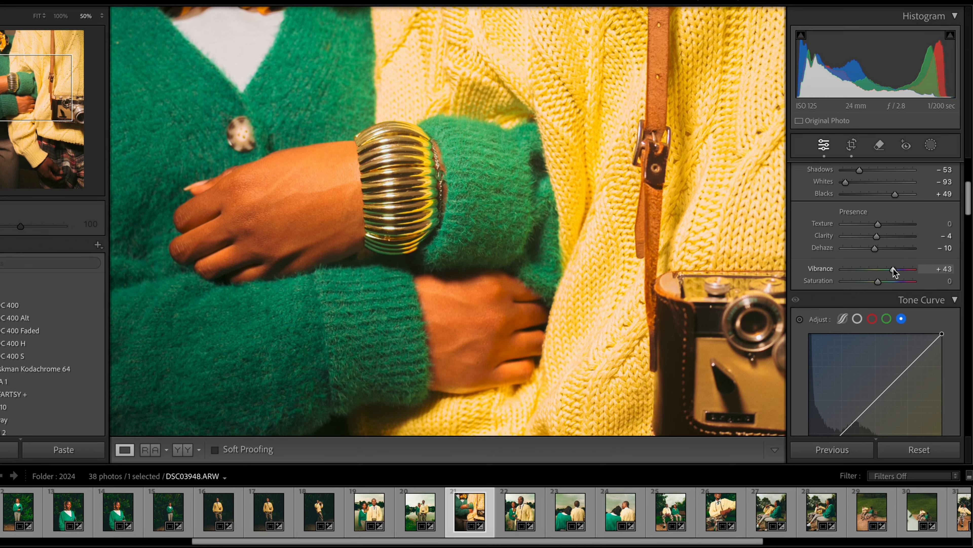
{"action": "left_click", "coordinate": [442, 252]}
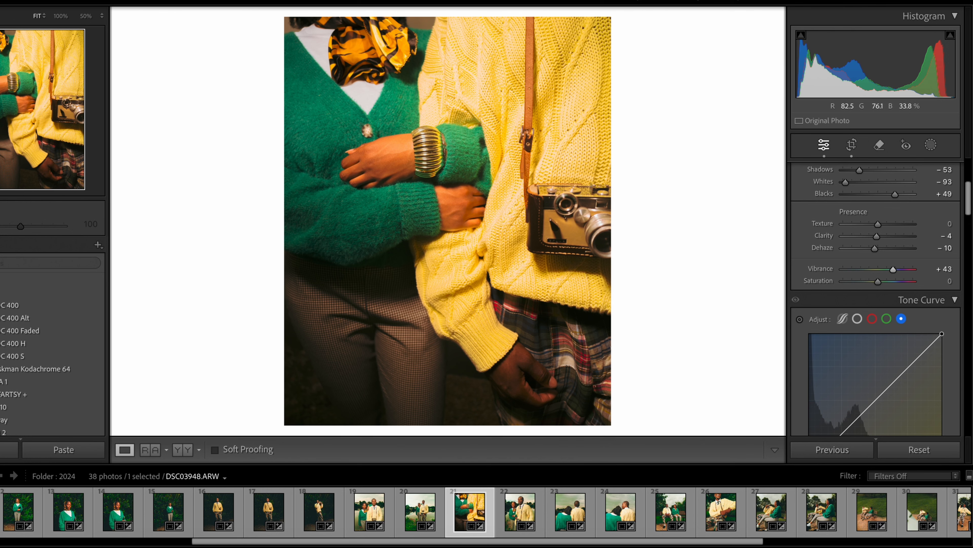
Shape the parametric tone curve with Highlights at +47, Lights at -11 and Darks at +39
{"action": "left_click", "coordinate": [857, 318]}
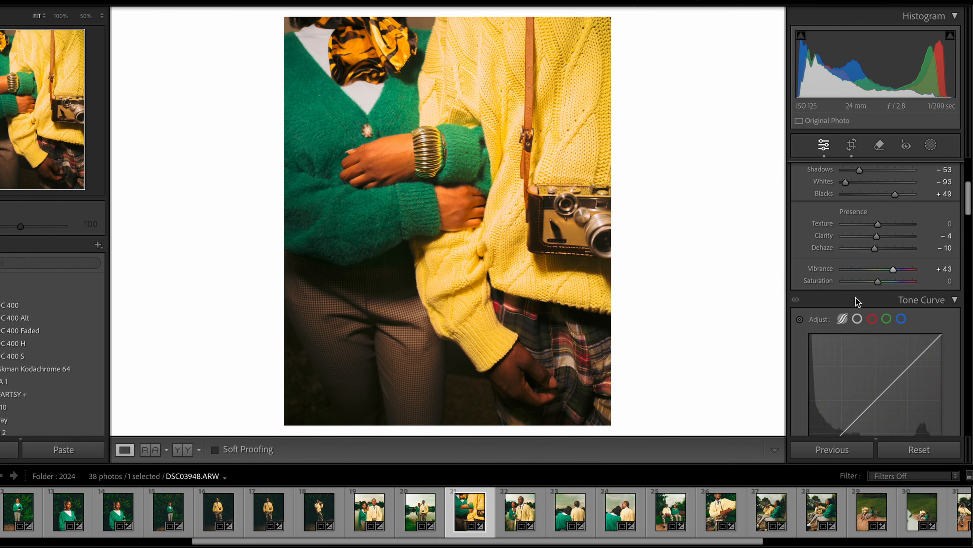
{"action": "scroll", "coordinate": [880, 274], "scroll_direction": "down", "scroll_amount": 2}
{"action": "scroll", "coordinate": [879, 274], "scroll_direction": "down", "scroll_amount": 4}
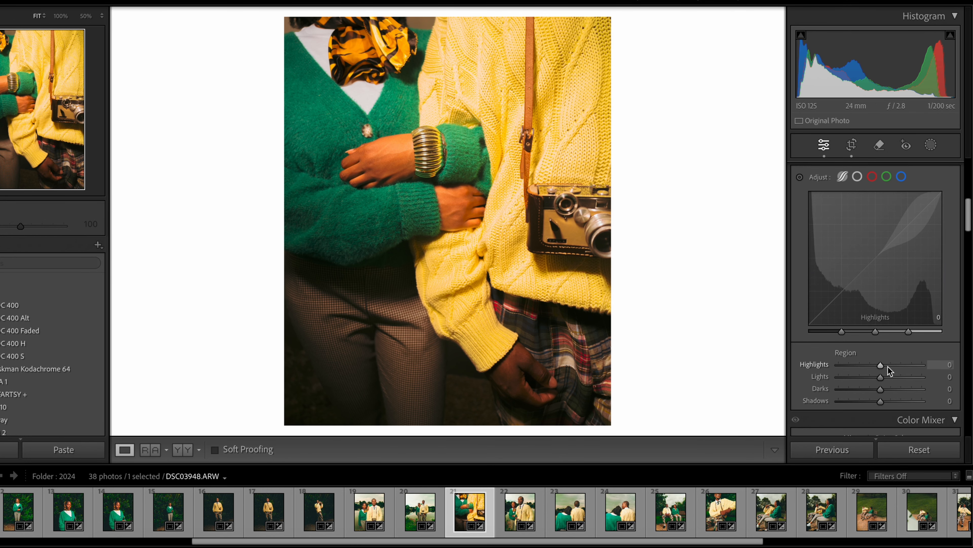
{"action": "left_click_drag", "start_coordinate": [888, 365], "coordinate": [900, 365]}
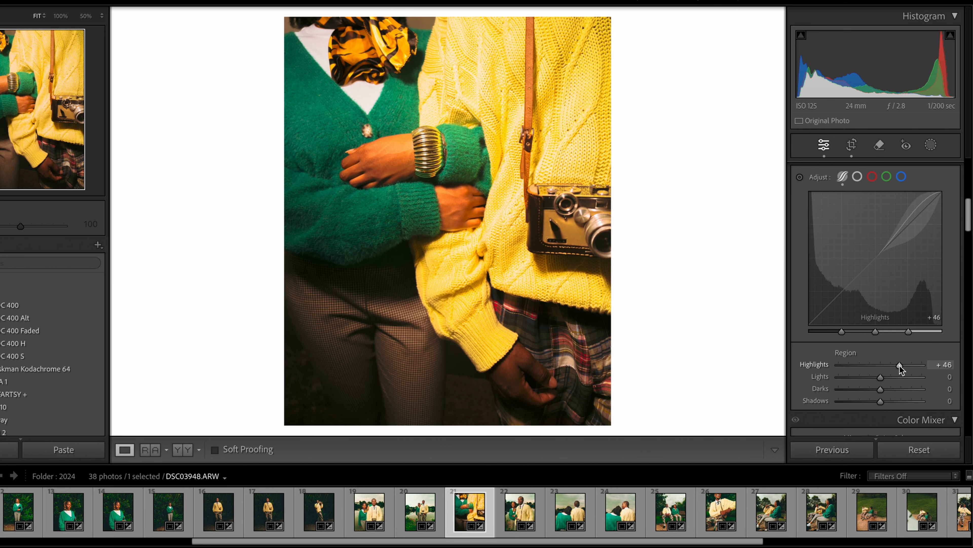
{"action": "left_click", "coordinate": [949, 364]}
{"action": "key", "text": "BackSpace"}
{"action": "type", "text": "7"}
{"action": "key", "text": "Return"}
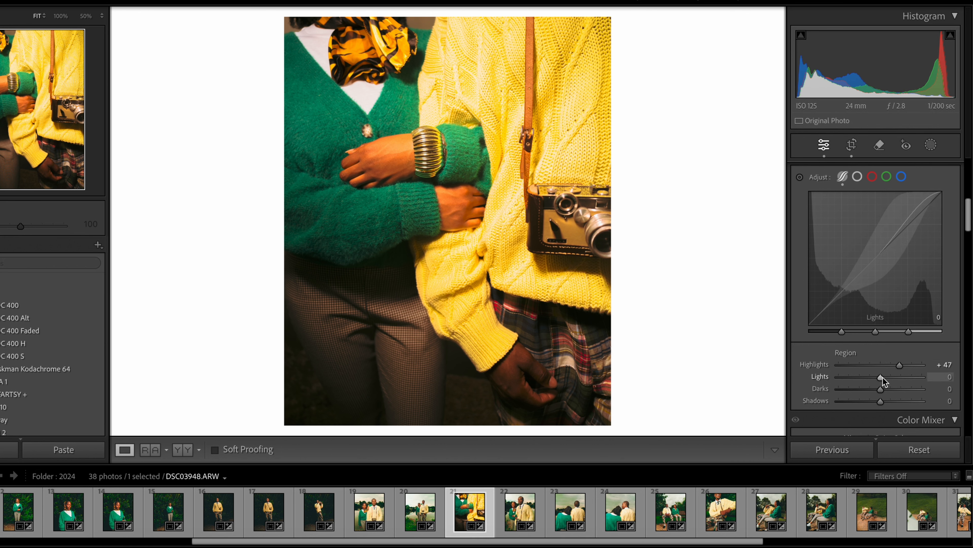
{"action": "mouse_move", "coordinate": [882, 378]}
{"action": "left_mouse_down"}
{"action": "mouse_move", "coordinate": [869, 377]}
{"action": "mouse_move", "coordinate": [878, 376]}
{"action": "left_mouse_up"}
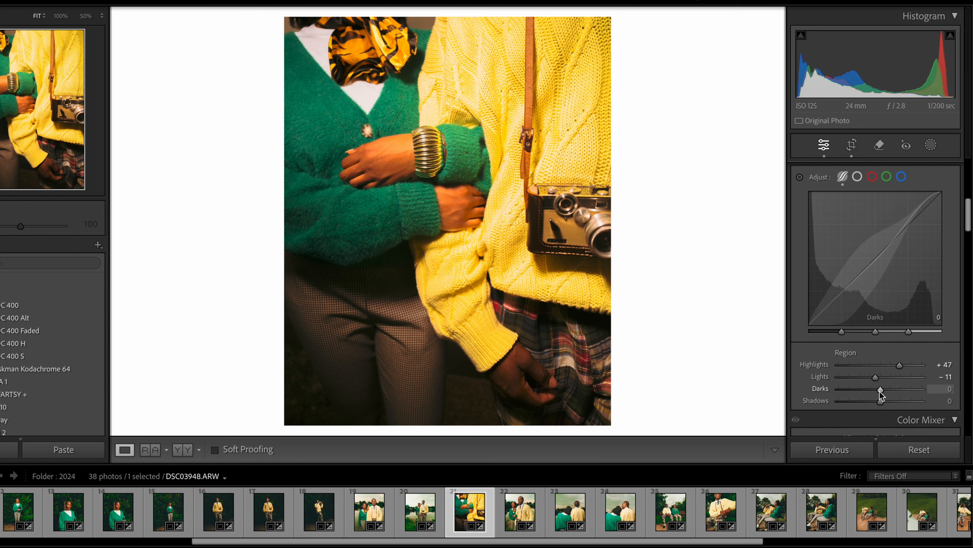
{"action": "left_click_drag", "start_coordinate": [880, 391], "coordinate": [897, 392]}
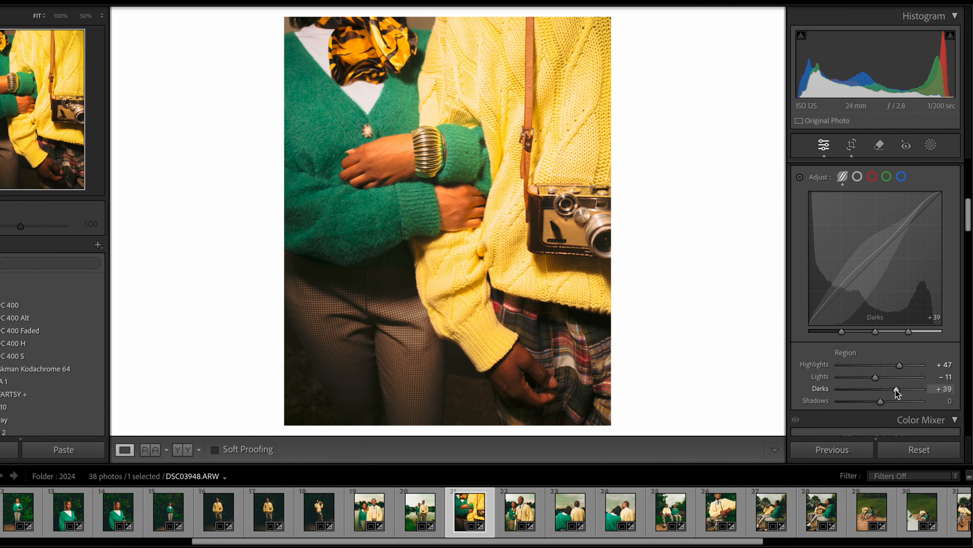
Deepen the darkest tones by setting Shadows to -67 on the parametric tone curve
{"action": "left_click_drag", "start_coordinate": [880, 402], "coordinate": [851, 401]}
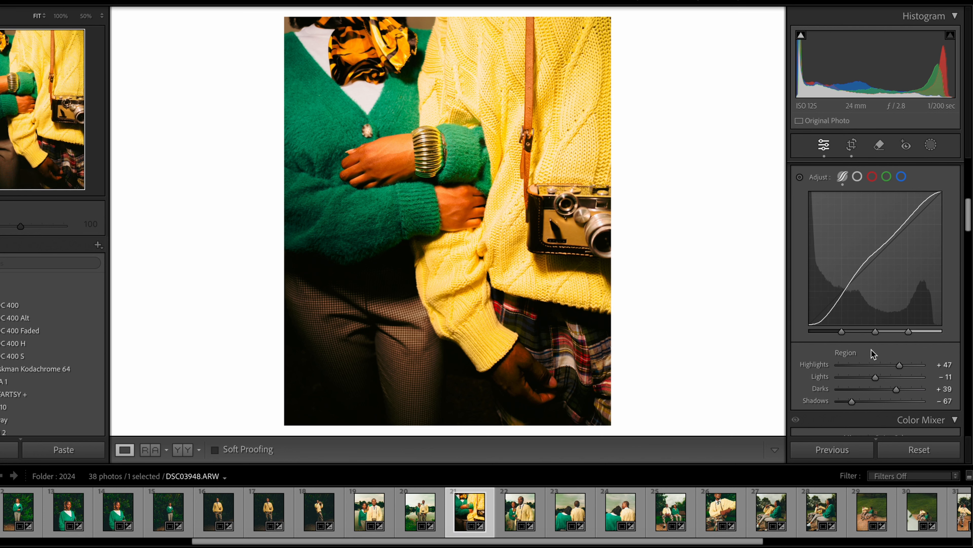
{"action": "scroll", "coordinate": [876, 341], "scroll_direction": "down", "scroll_amount": 5}
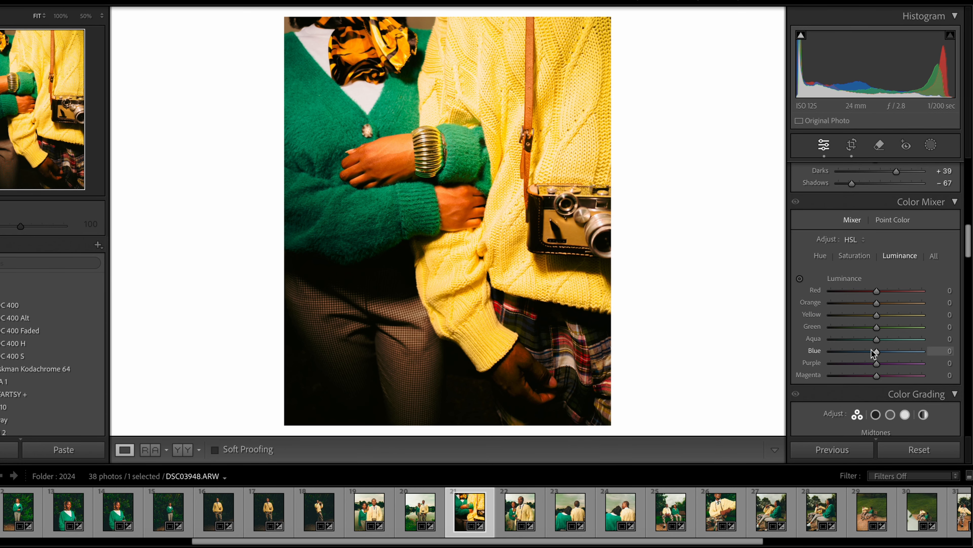
{"action": "scroll", "coordinate": [871, 350], "scroll_direction": "up", "scroll_amount": 6}
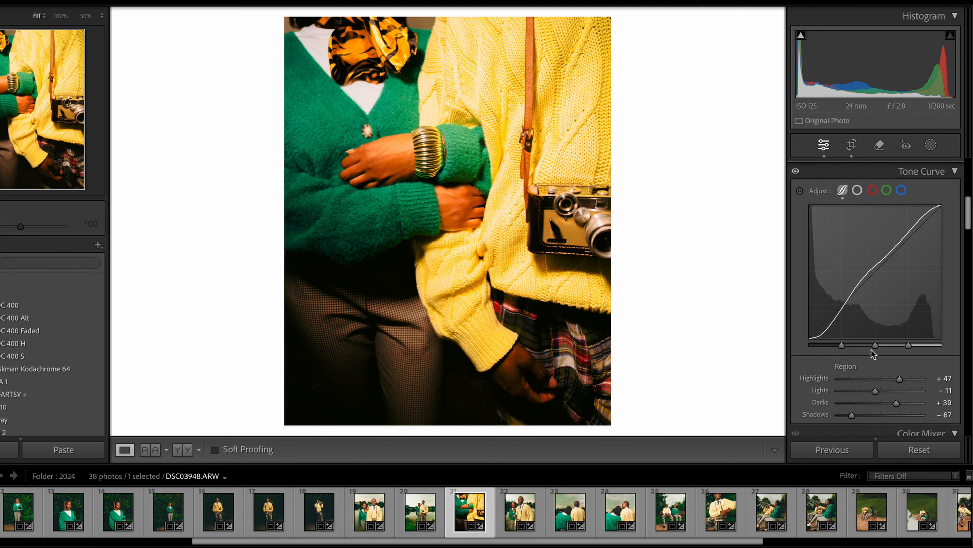
Anchor the point curve's midtones at 132/132 and lift its black point to output 16 for faded blacks
{"action": "left_click", "coordinate": [859, 190]}
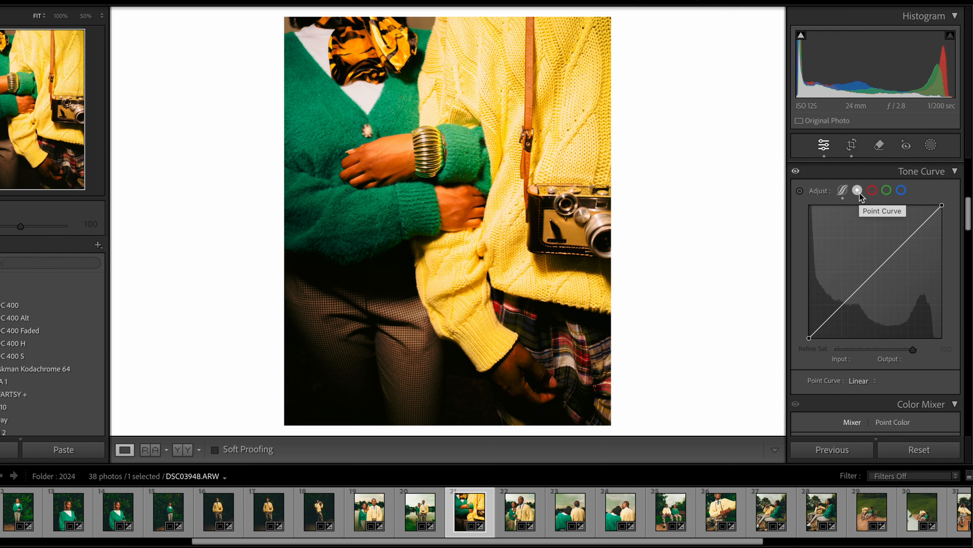
{"action": "left_click", "coordinate": [877, 269]}
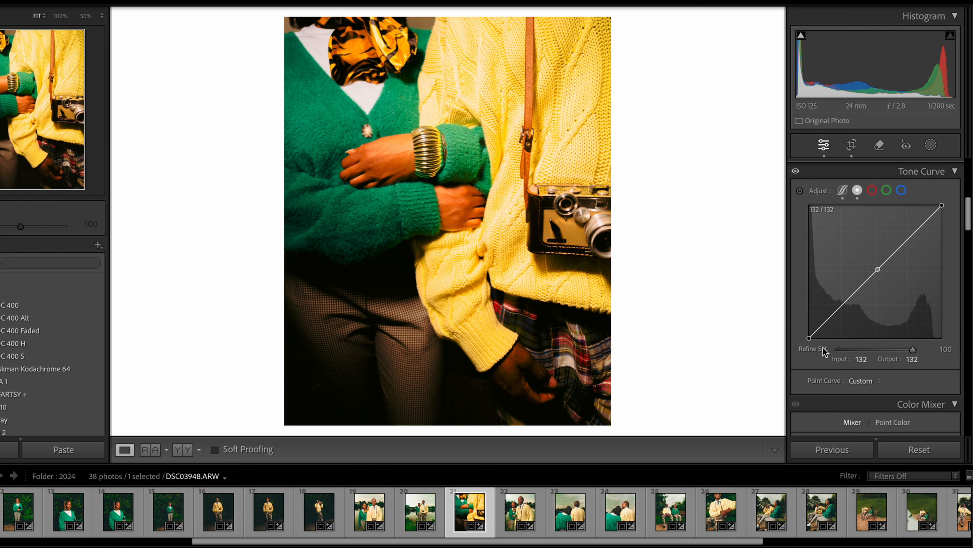
{"action": "left_click_drag", "start_coordinate": [809, 338], "coordinate": [809, 330]}
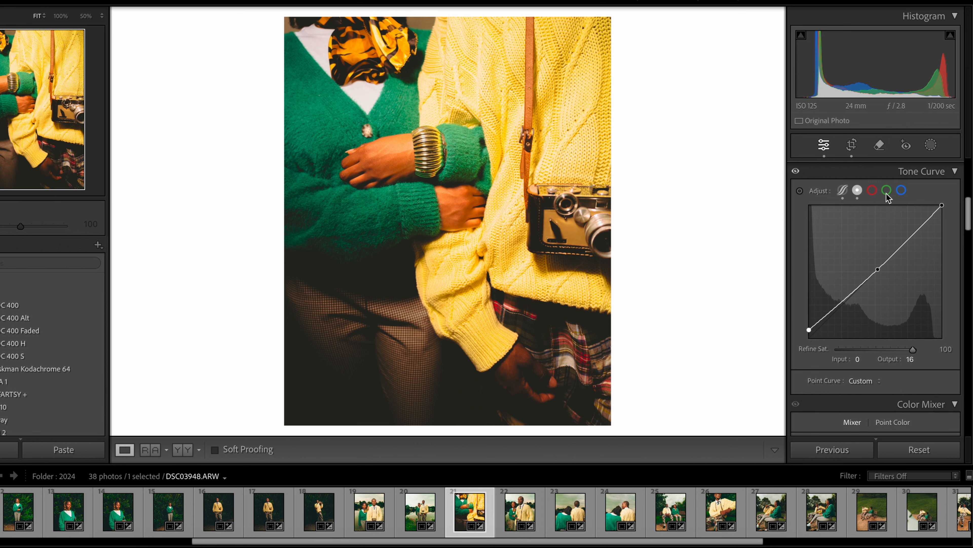
Shape the red channel curve into an S with a midtone anchor, highlights at about 184/199 and shadows at about 35/22
{"action": "left_click", "coordinate": [873, 191]}
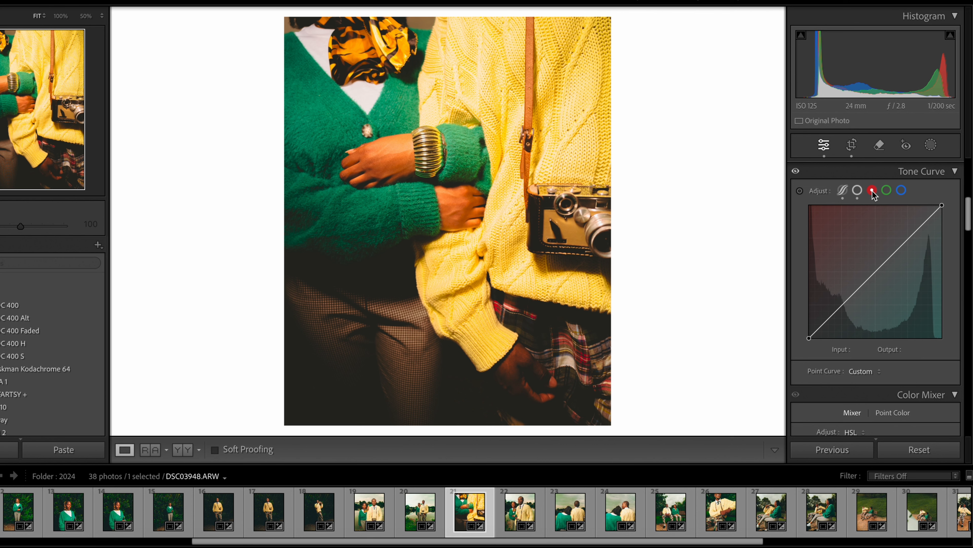
{"action": "left_click", "coordinate": [878, 269]}
{"action": "left_click_drag", "start_coordinate": [907, 238], "coordinate": [906, 233]}
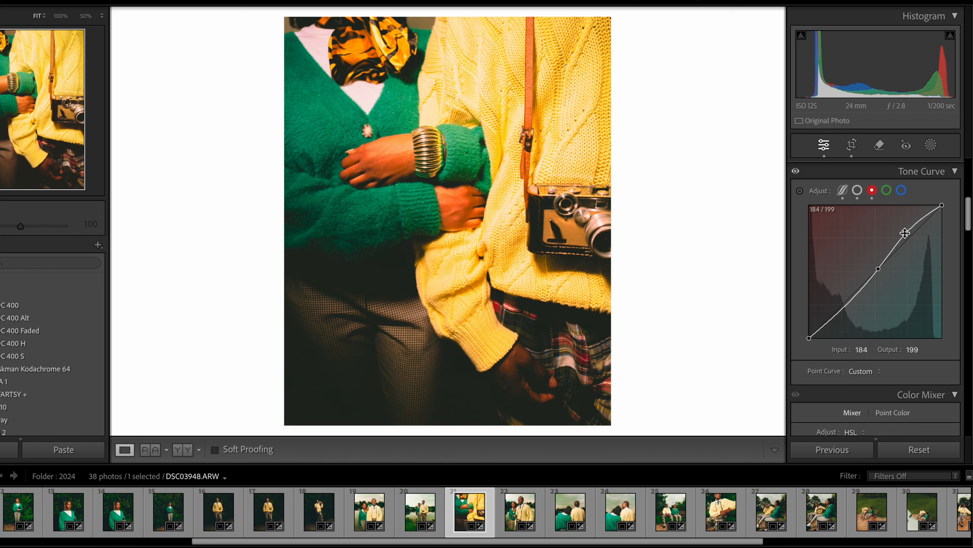
{"action": "left_click", "coordinate": [822, 325]}
{"action": "left_click_drag", "start_coordinate": [823, 325], "coordinate": [827, 328]}
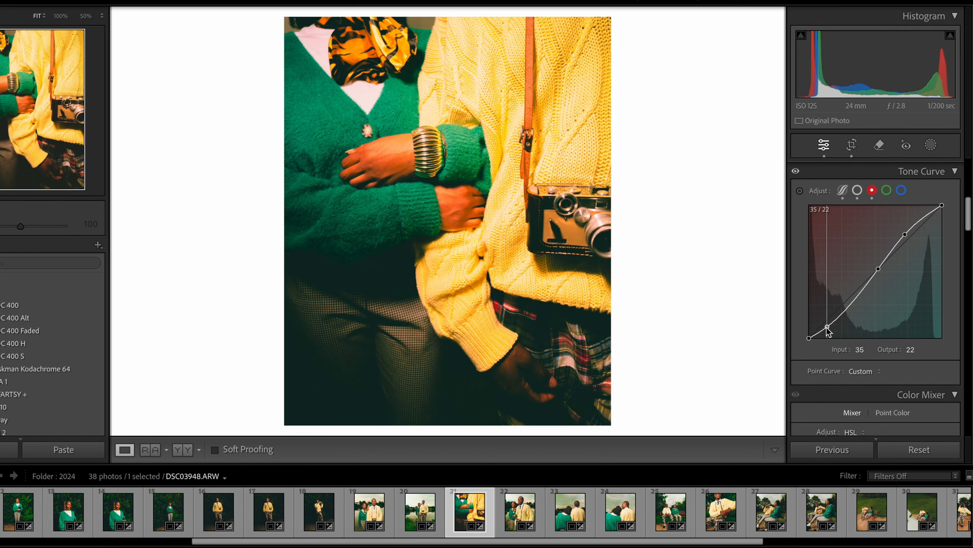
{"action": "left_click_drag", "start_coordinate": [827, 328], "coordinate": [827, 328]}
Give the green channel curve an S shape with points at 130/130, 40/24 and 190/201
{"action": "left_click", "coordinate": [887, 190]}
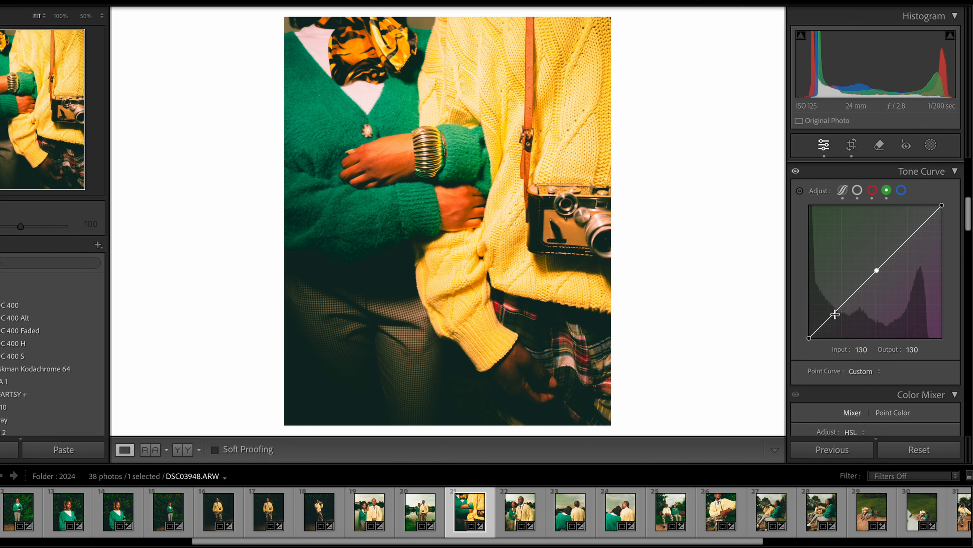
{"action": "left_click_drag", "start_coordinate": [831, 316], "coordinate": [829, 326]}
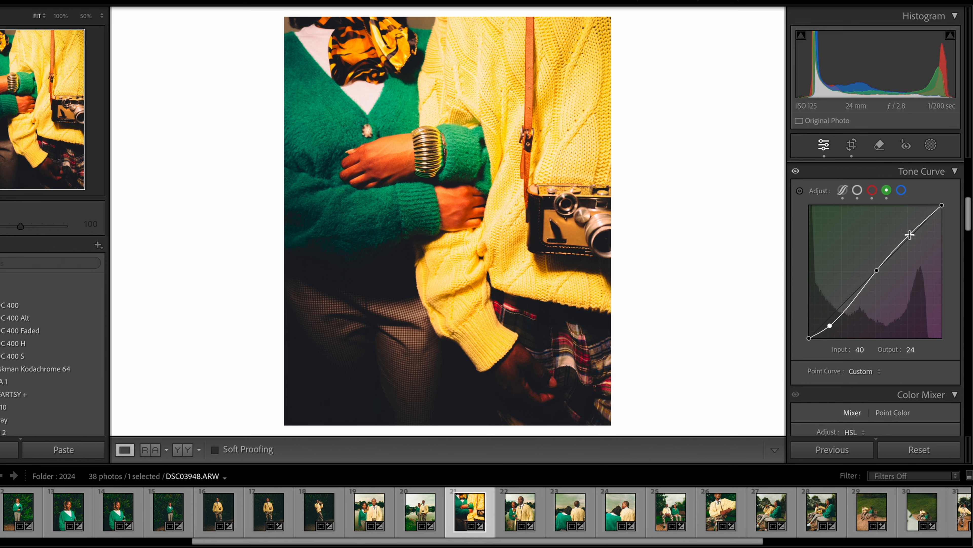
{"action": "left_click_drag", "start_coordinate": [911, 236], "coordinate": [911, 235]}
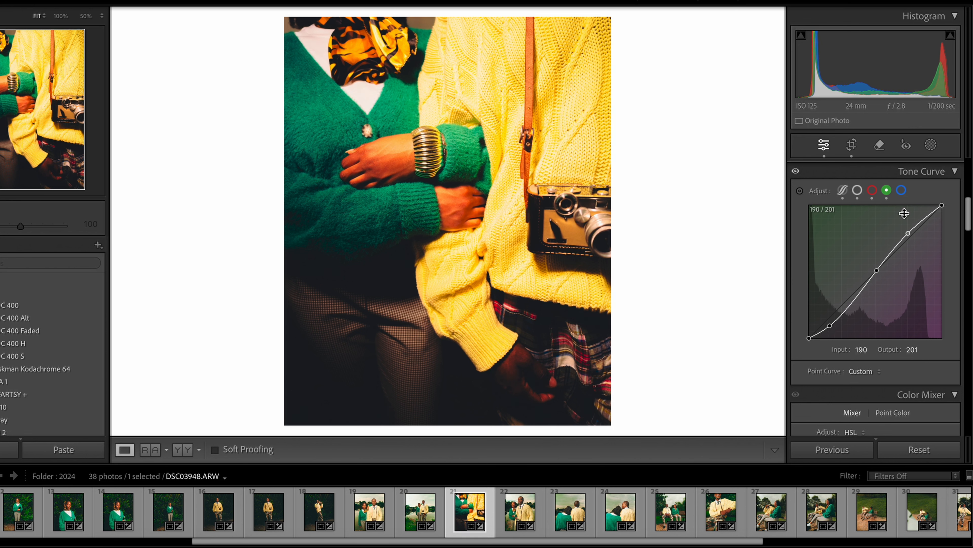
Add an S shape to the blue channel curve with a midtone anchor, highlights at 186/196 and shadows at 41/28
{"action": "left_click", "coordinate": [902, 191]}
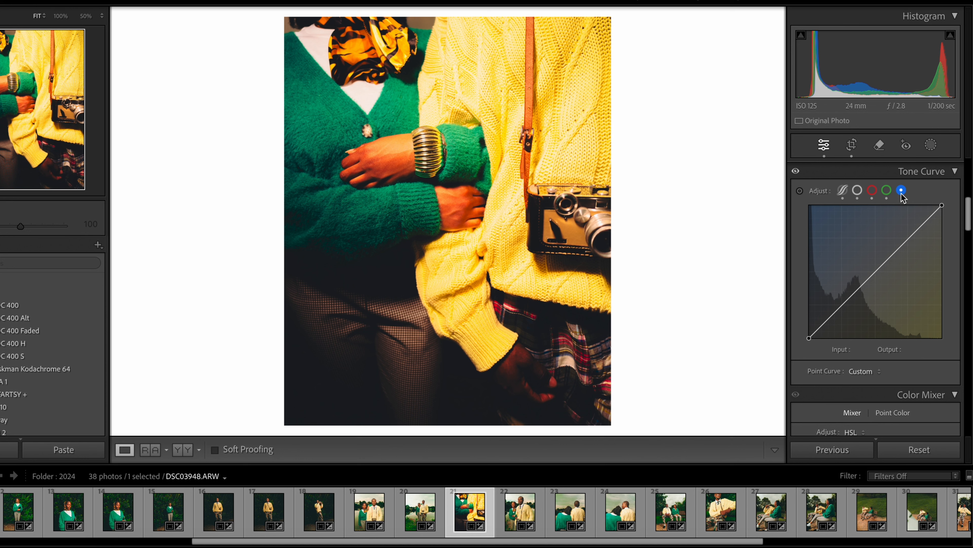
{"action": "left_click", "coordinate": [878, 268]}
{"action": "left_click_drag", "start_coordinate": [906, 241], "coordinate": [906, 236]}
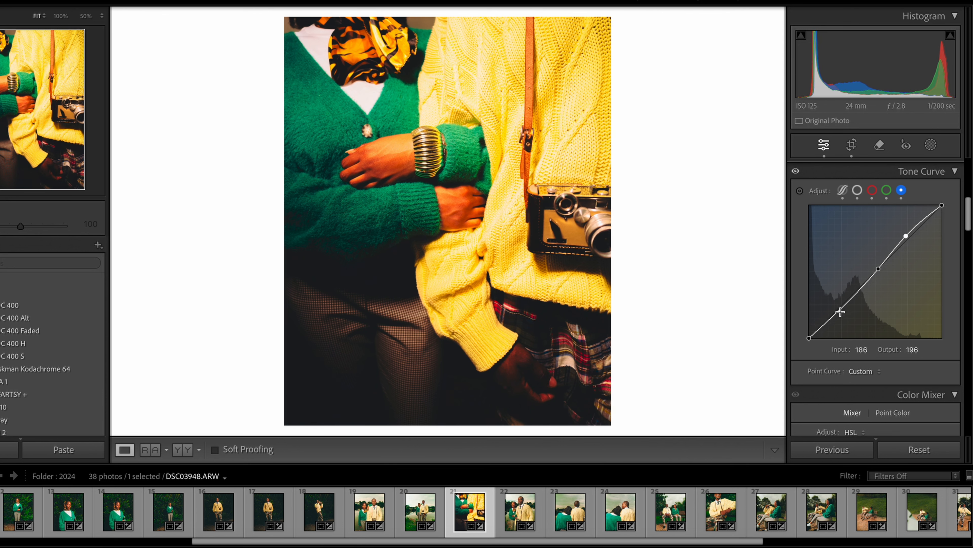
{"action": "left_click_drag", "start_coordinate": [829, 318], "coordinate": [829, 324]}
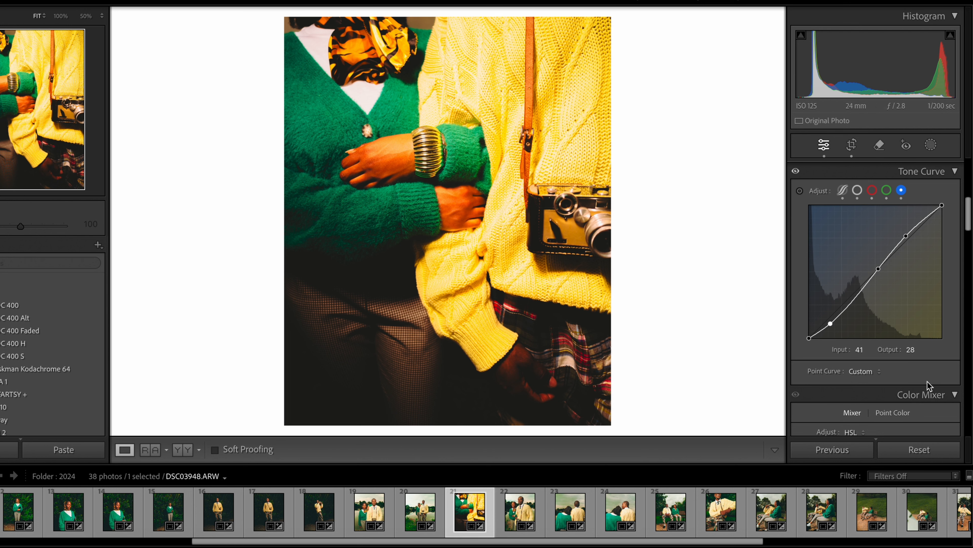
Shift the Color Mixer hues to Red +25, Orange -10, Yellow +15, Green +2, Aqua +10, Blue -5, Purple -10 and Magenta +30
{"action": "scroll", "coordinate": [921, 379], "scroll_direction": "down", "scroll_amount": 5}
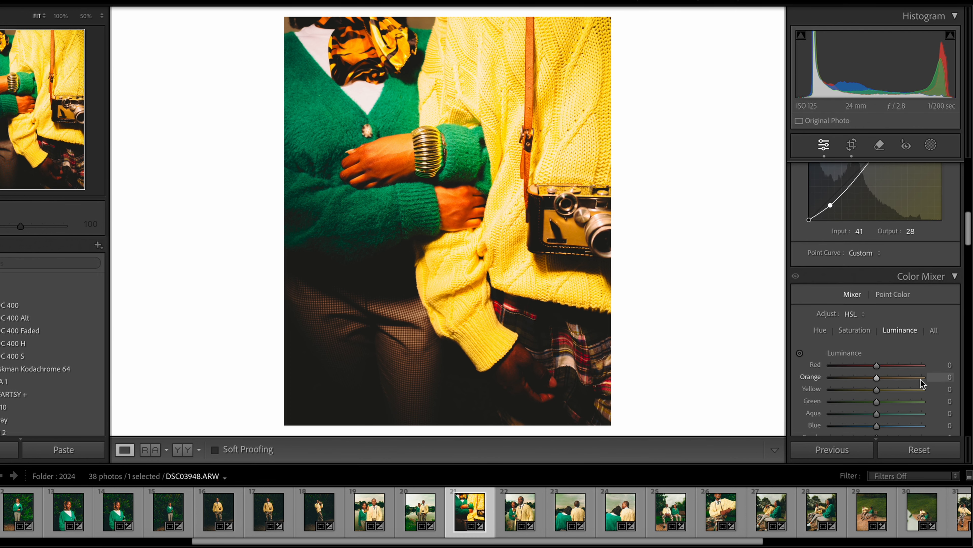
{"action": "scroll", "coordinate": [922, 382], "scroll_direction": "down", "scroll_amount": 2}
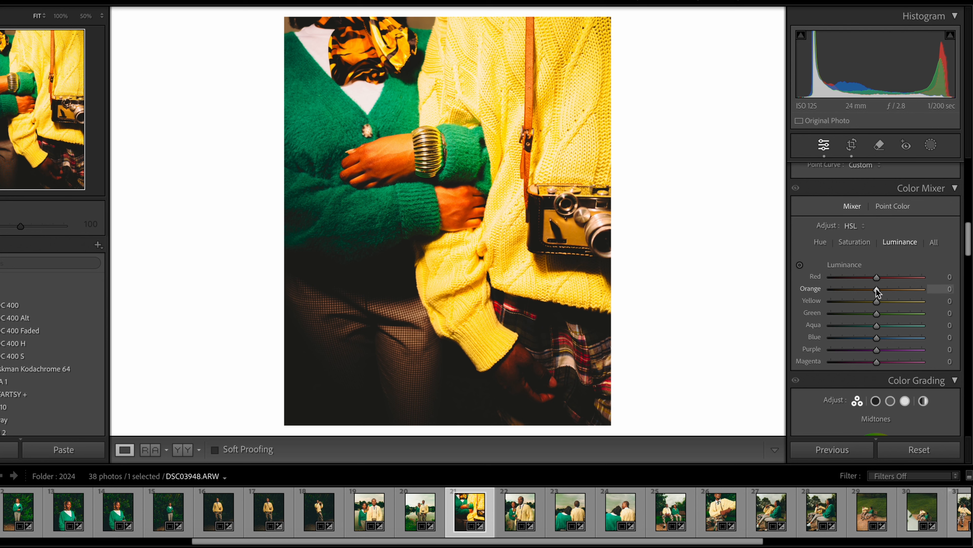
{"action": "left_click", "coordinate": [820, 243]}
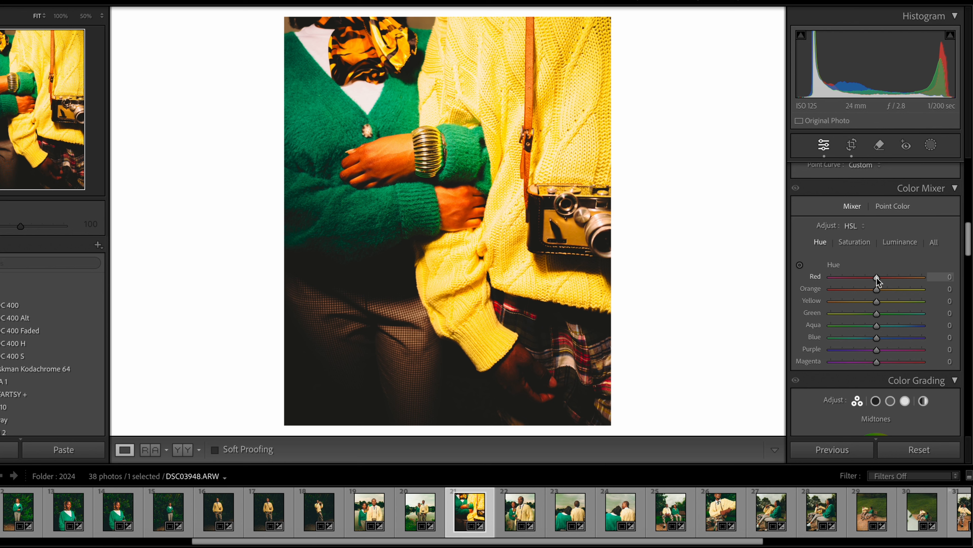
{"action": "left_click_drag", "start_coordinate": [877, 278], "coordinate": [888, 278]}
{"action": "left_click_drag", "start_coordinate": [873, 291], "coordinate": [869, 291]}
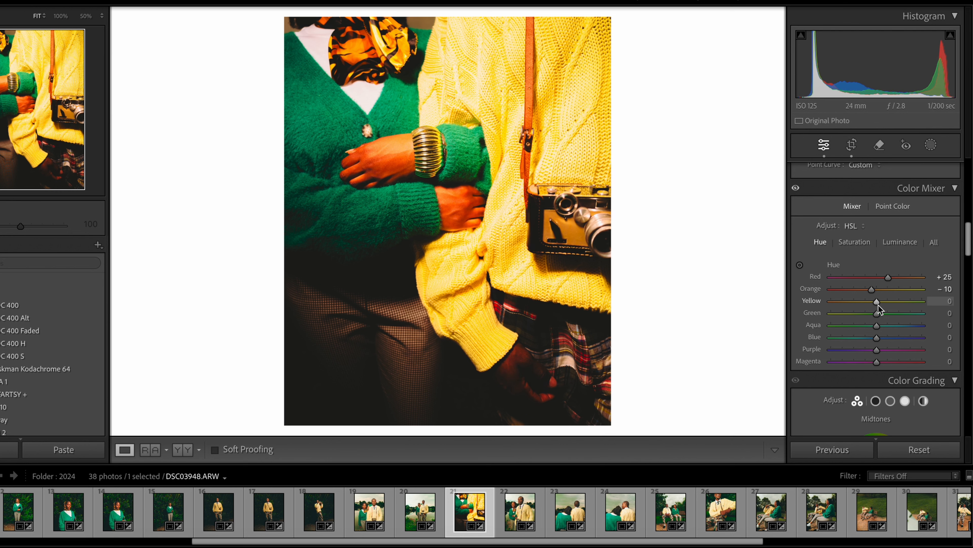
{"action": "left_click_drag", "start_coordinate": [879, 305], "coordinate": [886, 305]}
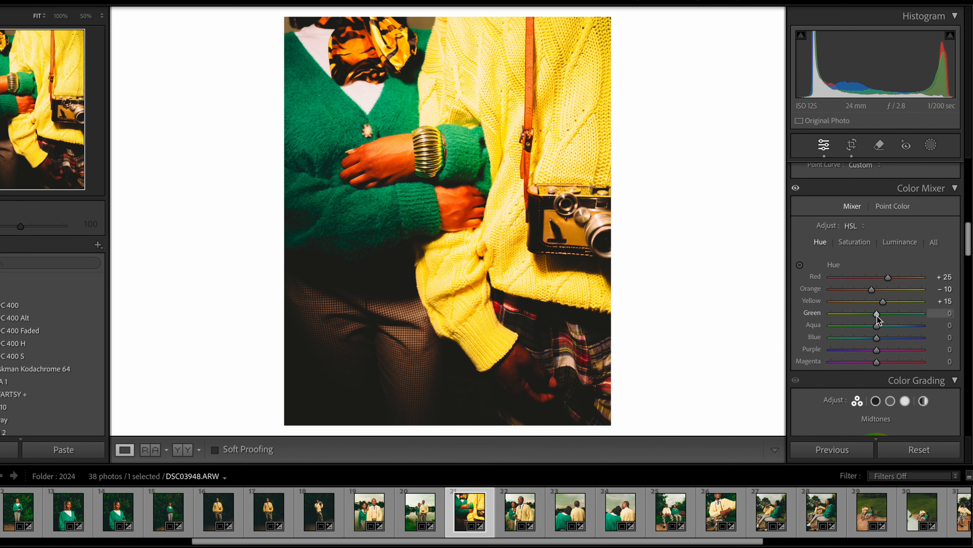
{"action": "left_click_drag", "start_coordinate": [877, 316], "coordinate": [877, 316]}
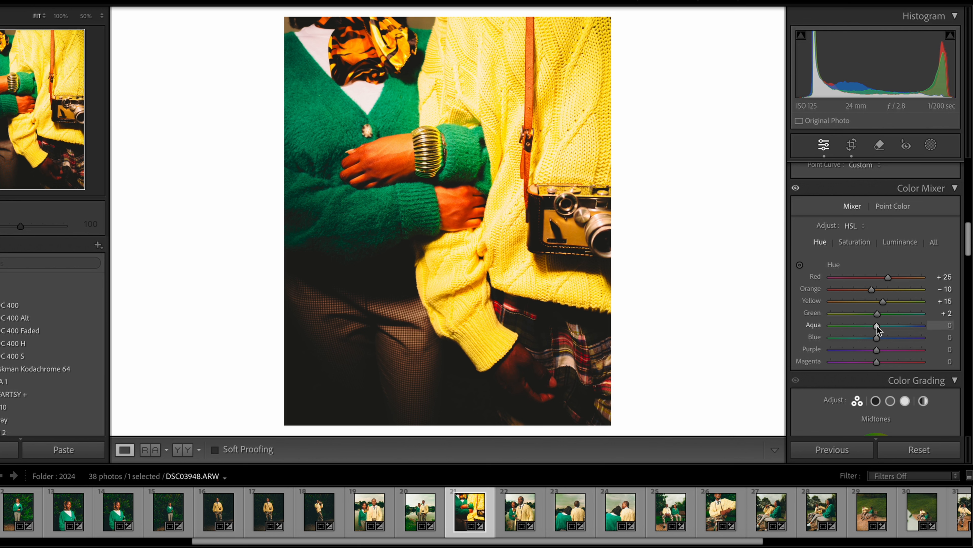
{"action": "left_click_drag", "start_coordinate": [877, 325], "coordinate": [881, 326]}
{"action": "left_click_drag", "start_coordinate": [881, 326], "coordinate": [882, 326]}
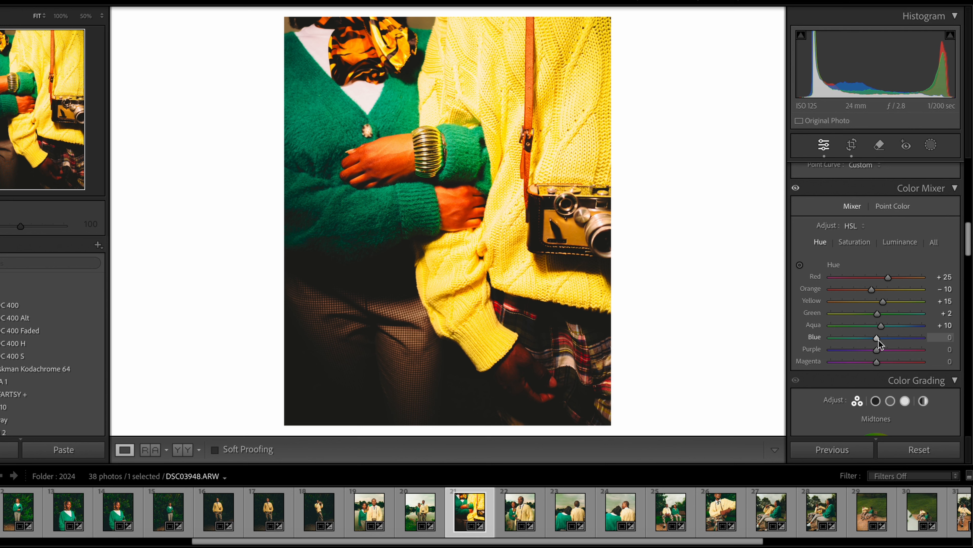
{"action": "left_click_drag", "start_coordinate": [879, 340], "coordinate": [877, 340]}
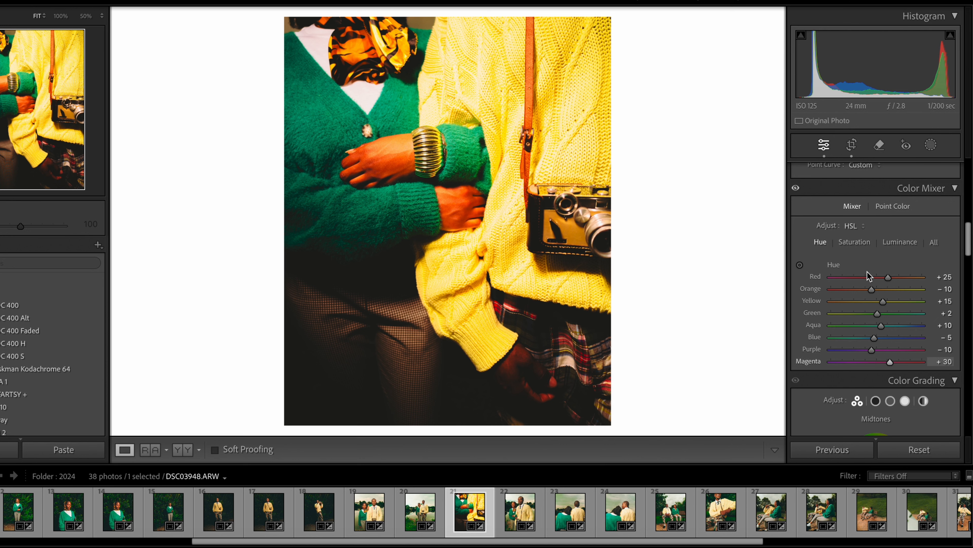
Reduce the Red saturation in the Color Mixer to about -8
{"action": "left_click", "coordinate": [860, 244]}
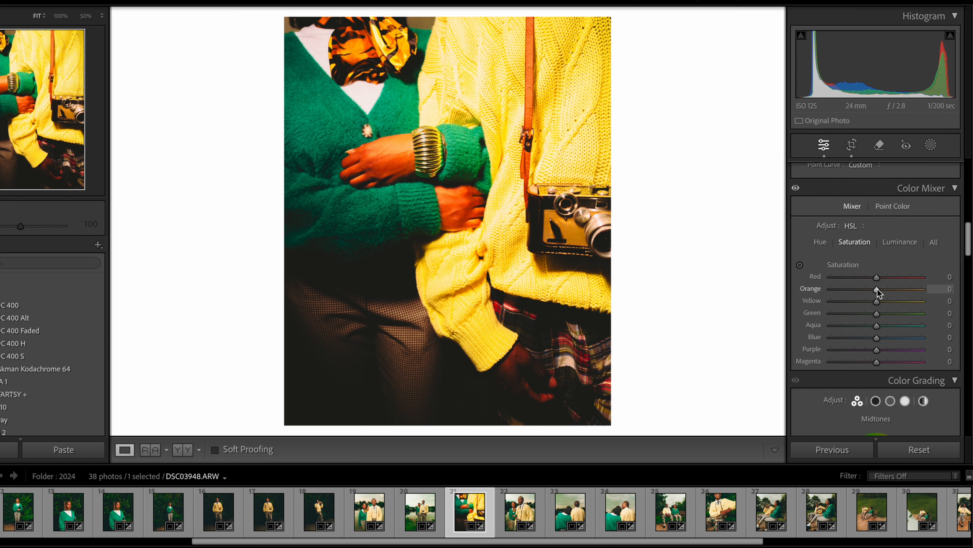
{"action": "left_click_drag", "start_coordinate": [876, 281], "coordinate": [871, 281]}
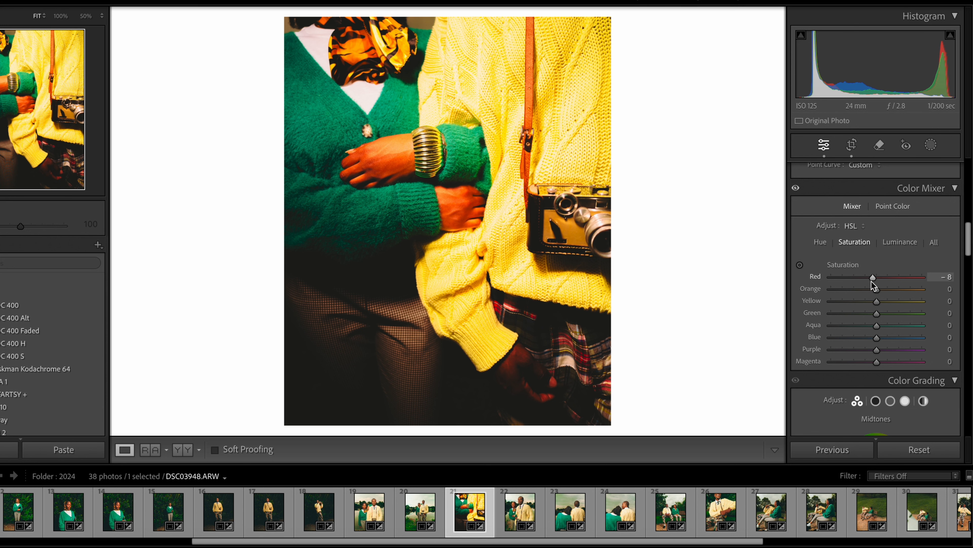
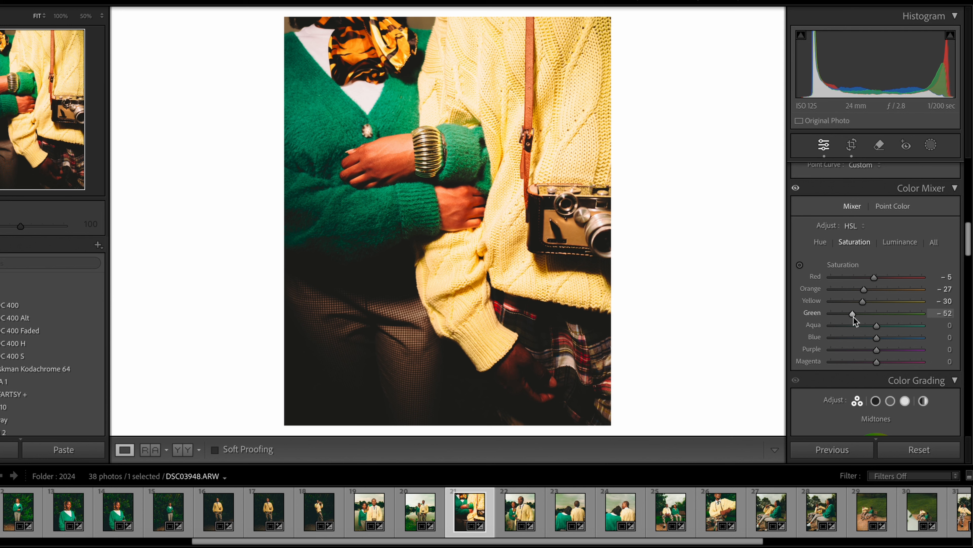
Set the Color Mixer saturation to Green -45, Aqua -10, Blue -35, Purple -35 and Magenta -35
{"action": "left_click_drag", "start_coordinate": [853, 317], "coordinate": [857, 317]}
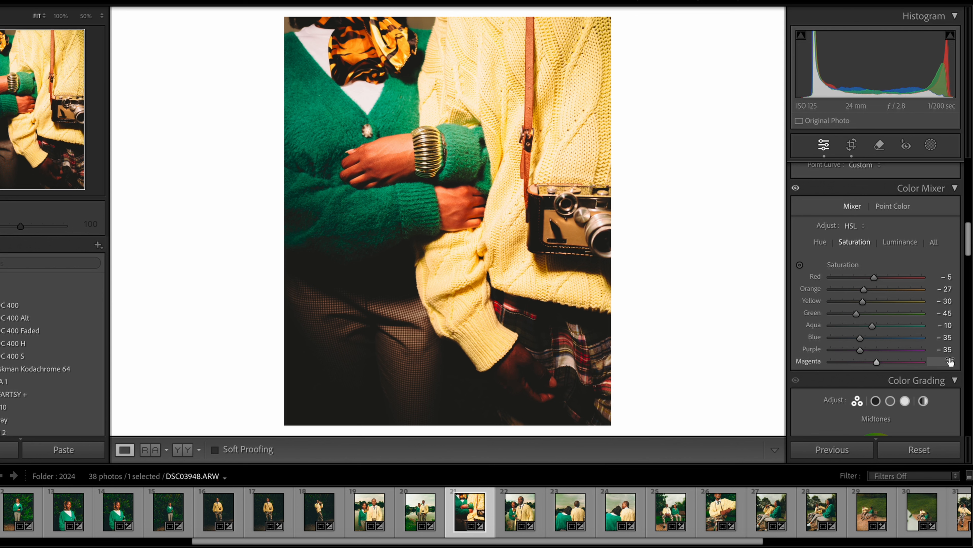
{"action": "left_click", "coordinate": [951, 361]}
{"action": "type", "text": "-35"}
{"action": "key", "text": "Return"}
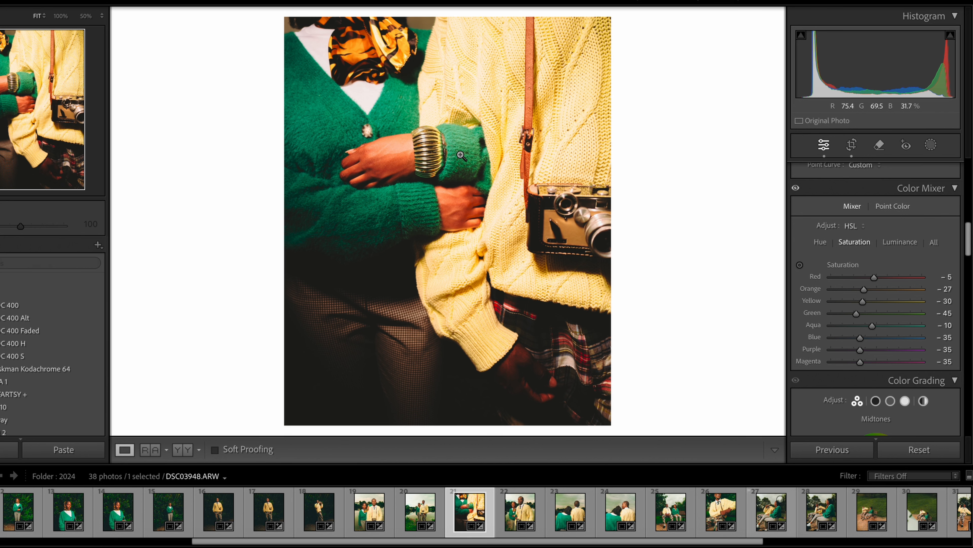
Lower the Red luminance in the Color Mixer to -15 and check the skin and knitwear up close
{"action": "left_click", "coordinate": [898, 242]}
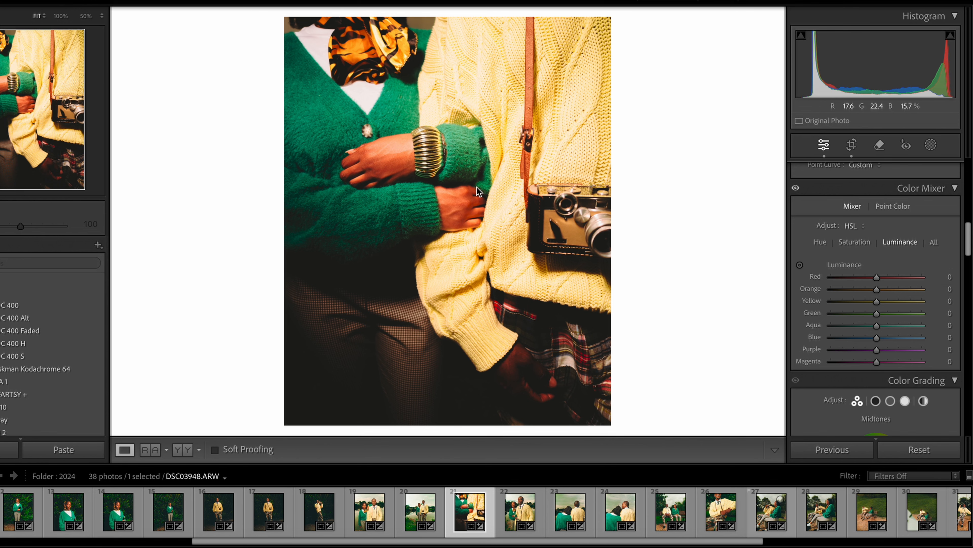
{"action": "left_click", "coordinate": [478, 207]}
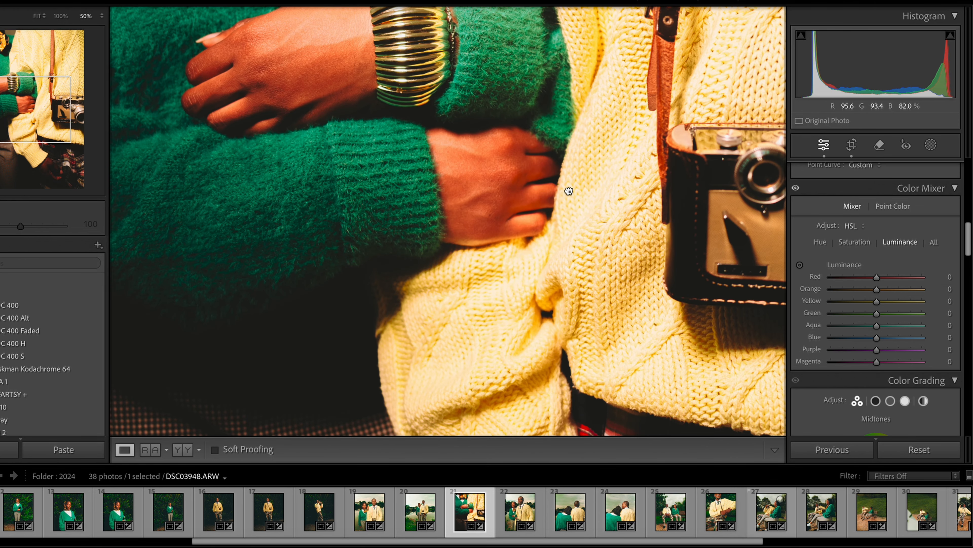
{"action": "left_click_drag", "start_coordinate": [569, 192], "coordinate": [548, 84]}
{"action": "left_click_drag", "start_coordinate": [619, 192], "coordinate": [499, 541]}
{"action": "left_click_drag", "start_coordinate": [562, 201], "coordinate": [755, 302]}
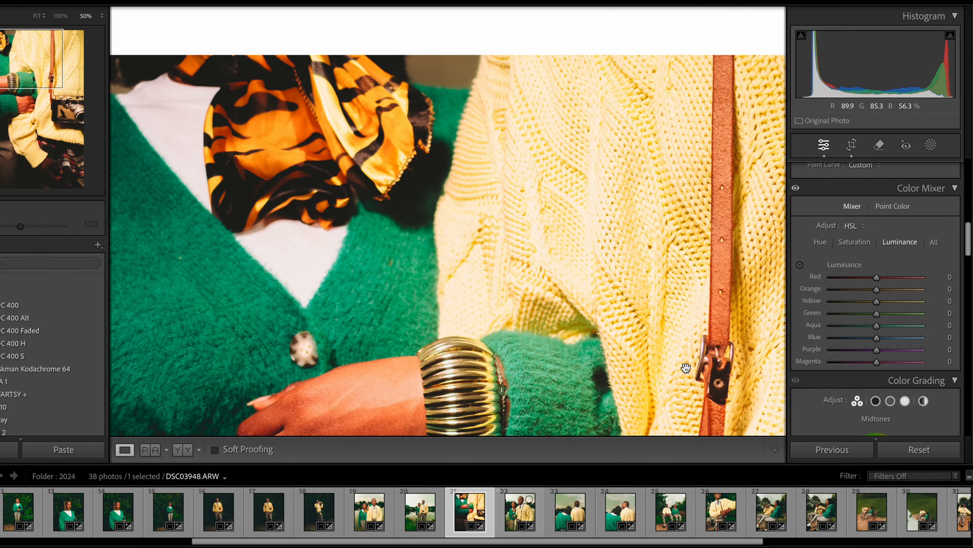
{"action": "left_click", "coordinate": [950, 277]}
{"action": "type", "text": "- 15"}
{"action": "key", "text": "Return"}
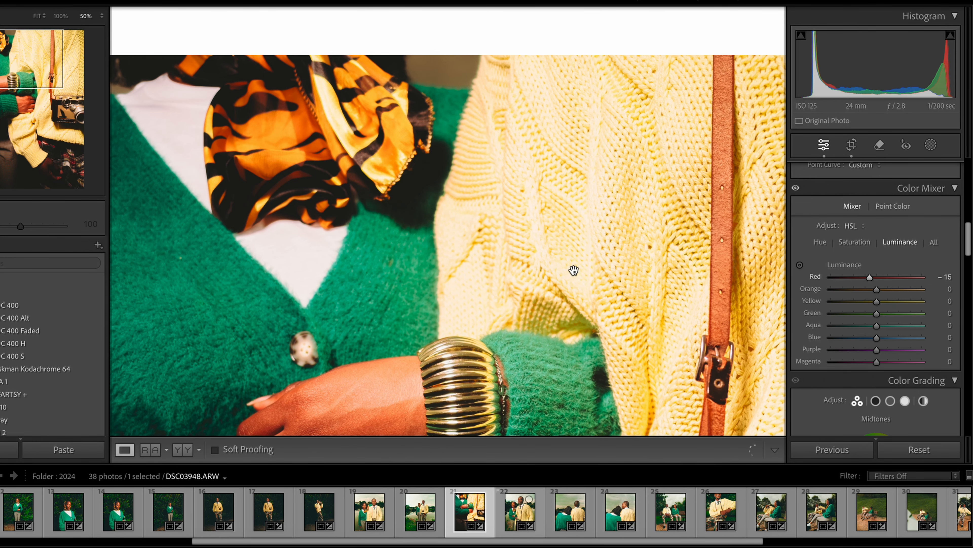
{"action": "scroll", "coordinate": [574, 270], "scroll_direction": "down", "scroll_amount": 5}
{"action": "scroll", "coordinate": [574, 270], "scroll_direction": "right", "scroll_amount": 2}
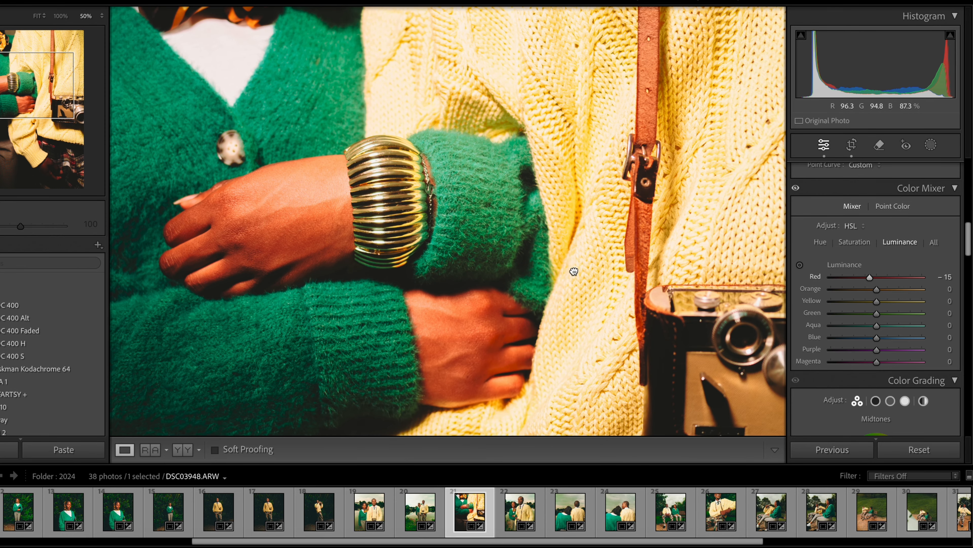
{"action": "left_click", "coordinate": [574, 271]}
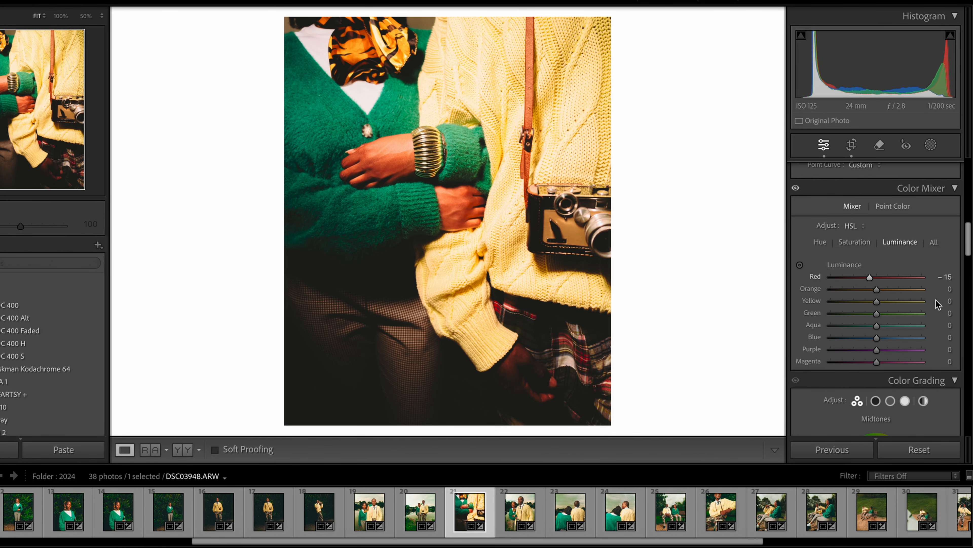
Set the Color Mixer luminance to Aqua +5, Blue +5, Purple +10 and Magenta +5
{"action": "left_click", "coordinate": [952, 327]}
{"action": "type", "text": "5"}
{"action": "key", "text": "Return"}
{"action": "left_click", "coordinate": [951, 338]}
{"action": "type", "text": "5"}
{"action": "key", "text": "Return"}
{"action": "left_click", "coordinate": [949, 349]}
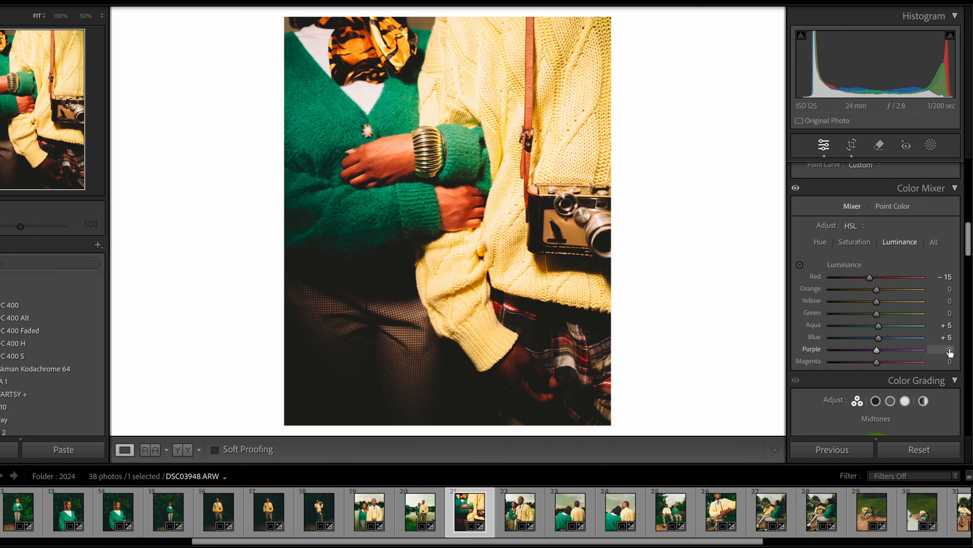
{"action": "type", "text": "10"}
{"action": "key", "text": "Tab"}
{"action": "type", "text": "5"}
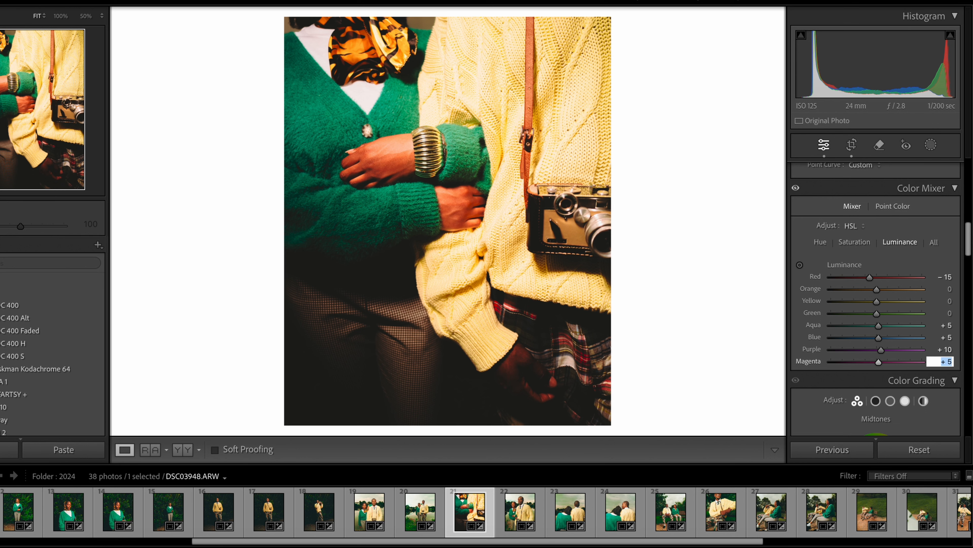
{"action": "key", "text": "Return"}
Compare the photo with the Color Mixer adjustments switched off and back on
{"action": "scroll", "coordinate": [939, 382], "scroll_direction": "down", "scroll_amount": 2}
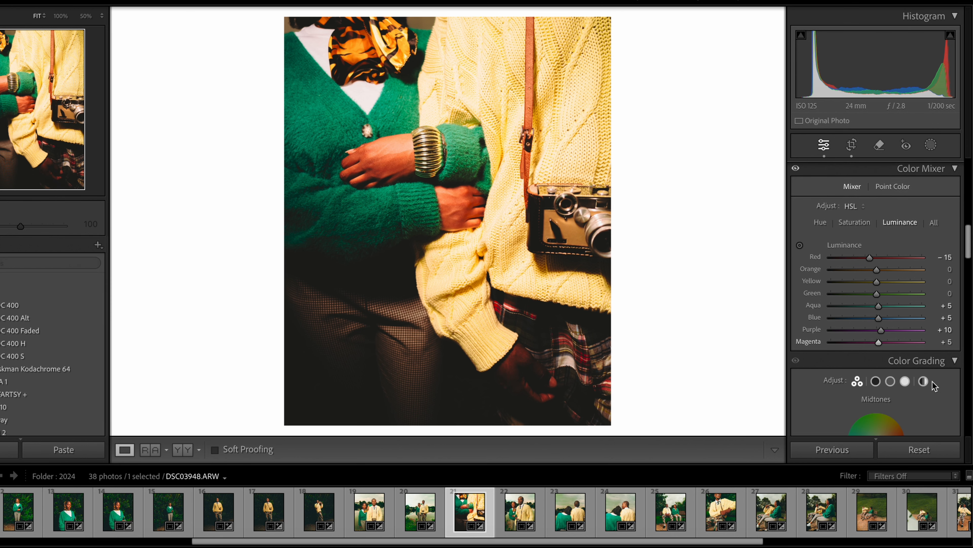
{"action": "scroll", "coordinate": [935, 381], "scroll_direction": "up", "scroll_amount": 3}
{"action": "scroll", "coordinate": [932, 383], "scroll_direction": "up", "scroll_amount": 1}
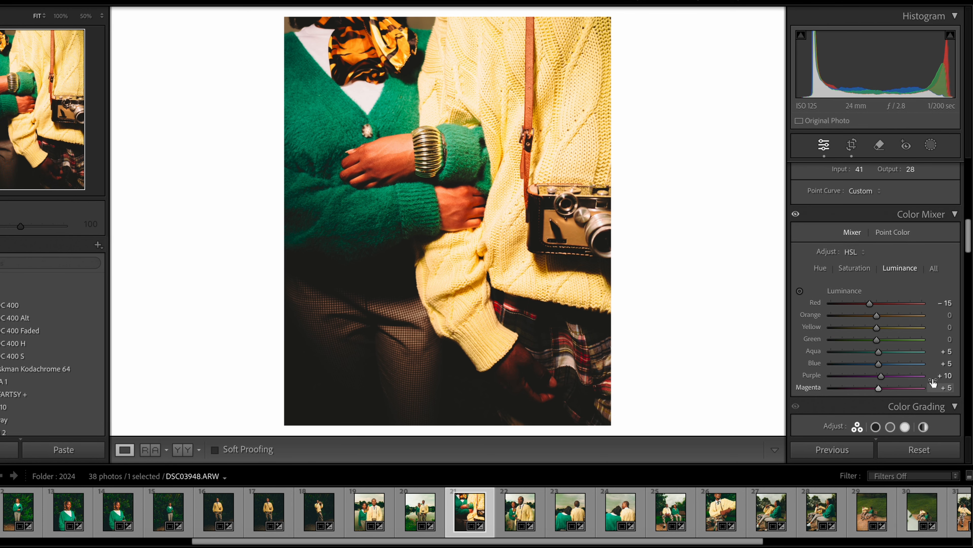
{"action": "left_click", "coordinate": [796, 214]}
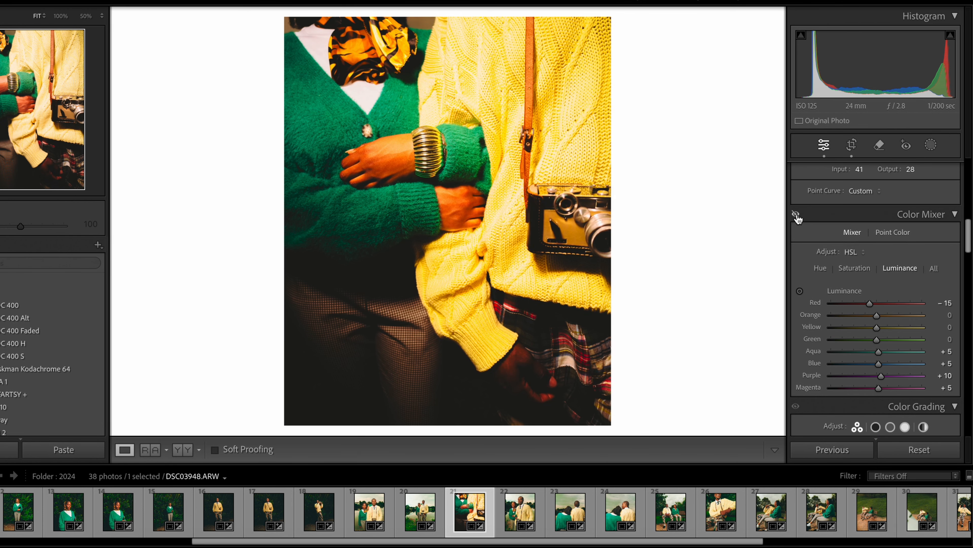
{"action": "left_click", "coordinate": [796, 214]}
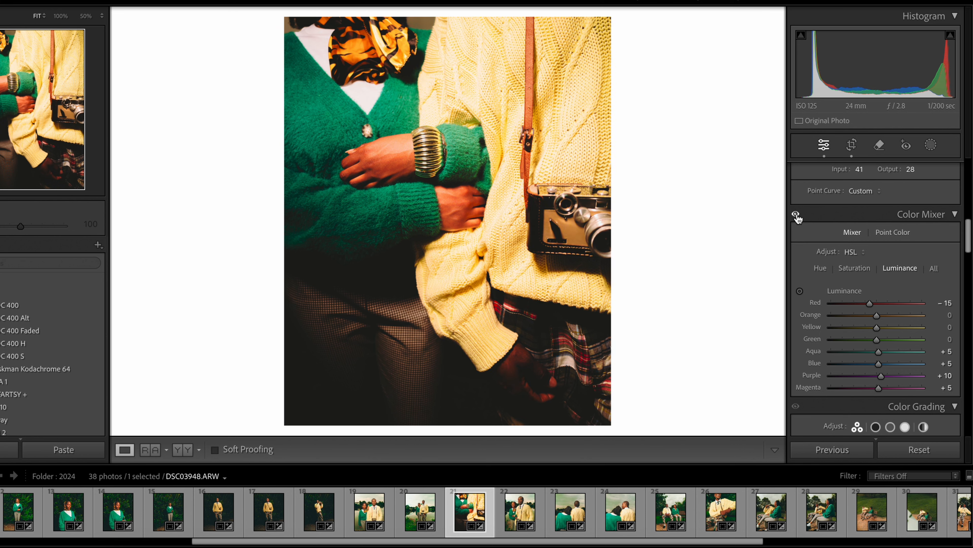
Tint the highlights in Color Grading a subtle green-teal with hue 160 and saturation 10
{"action": "scroll", "coordinate": [867, 276], "scroll_direction": "down", "scroll_amount": 7}
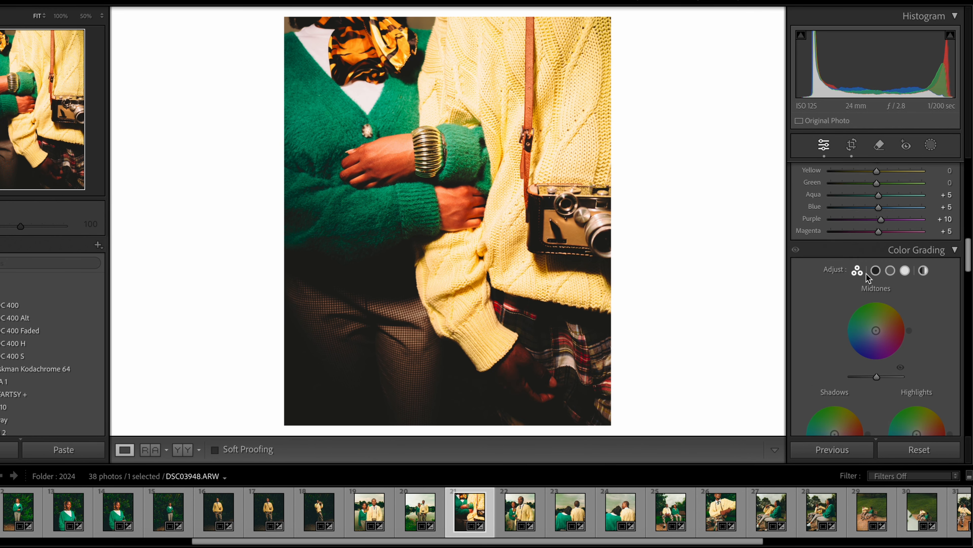
{"action": "scroll", "coordinate": [960, 268], "scroll_direction": "up", "scroll_amount": 3}
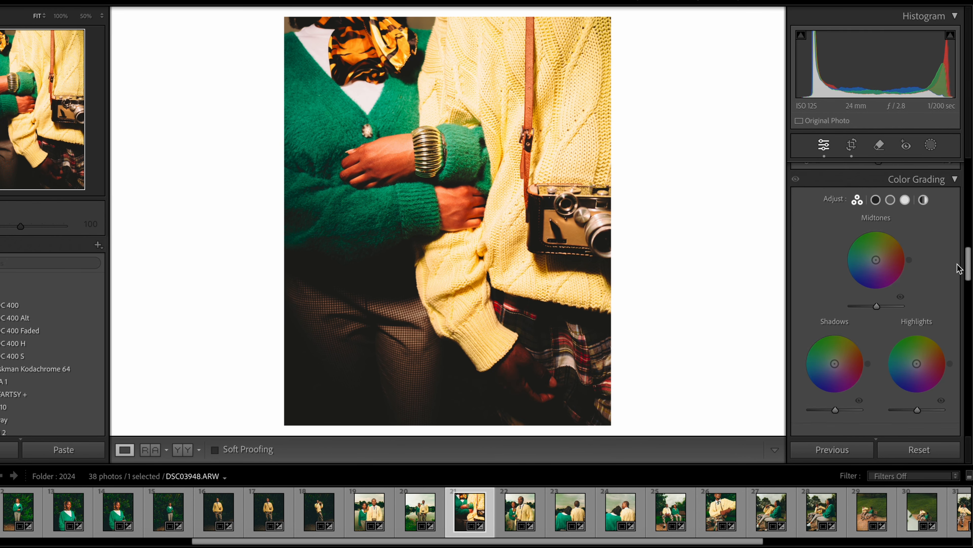
{"action": "scroll", "coordinate": [959, 269], "scroll_direction": "down", "scroll_amount": 1}
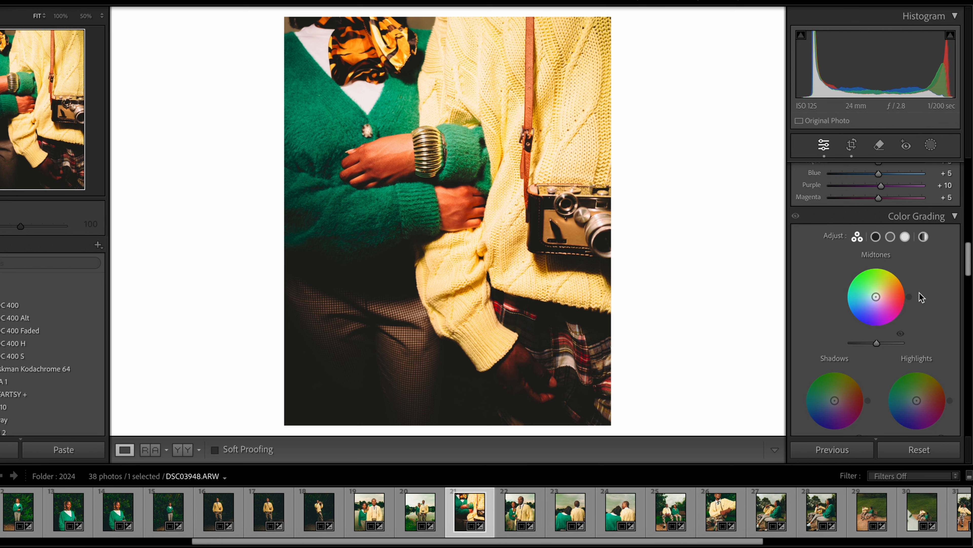
{"action": "left_click_drag", "start_coordinate": [916, 400], "coordinate": [909, 396]}
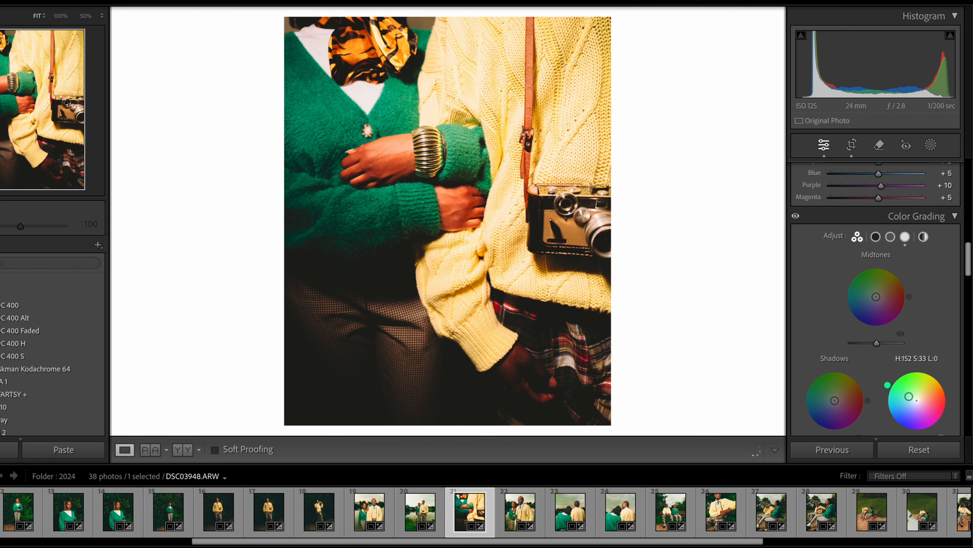
{"action": "left_click_drag", "start_coordinate": [909, 395], "coordinate": [914, 400]}
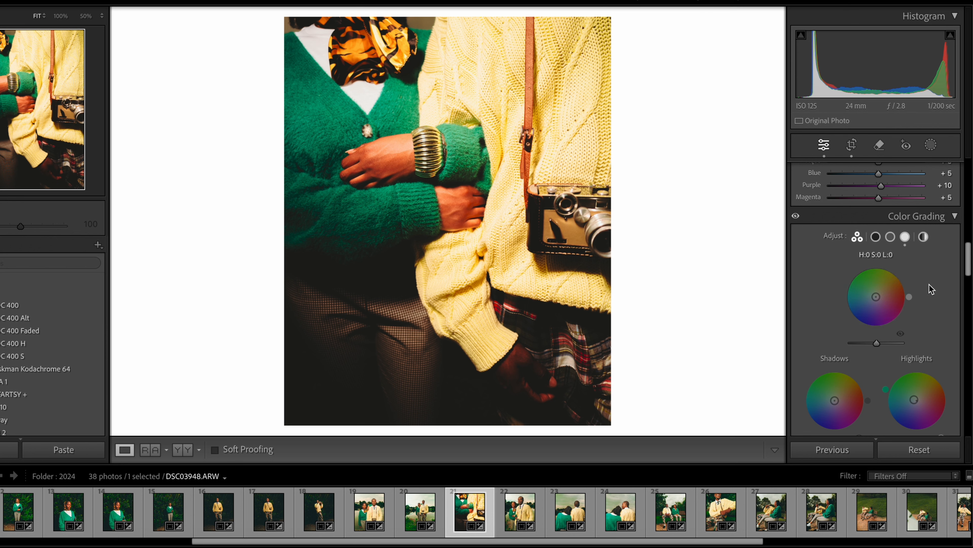
Set the sharpening amount to 85
{"action": "scroll", "coordinate": [943, 308], "scroll_direction": "down", "scroll_amount": 10}
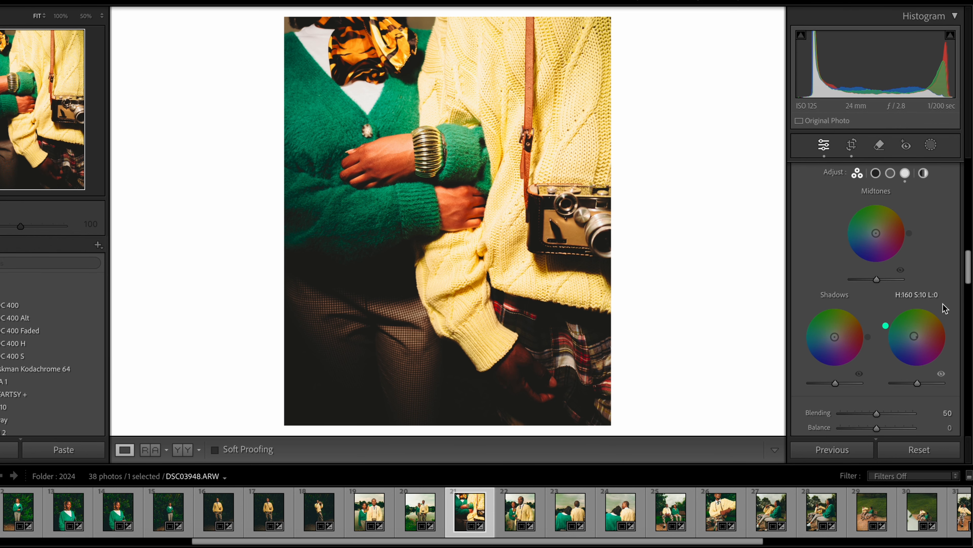
{"action": "left_click", "coordinate": [946, 308]}
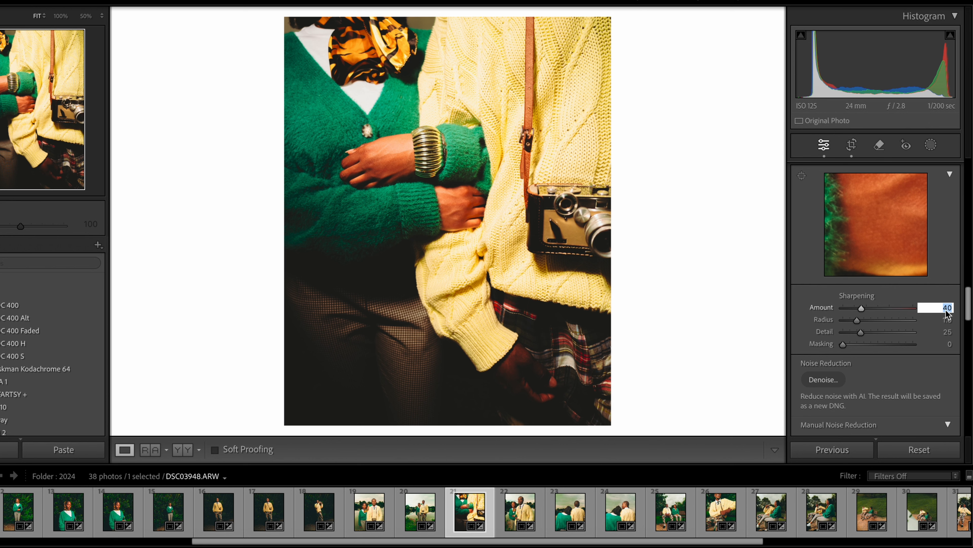
{"action": "type", "text": "85"}
{"action": "key", "text": "Return"}
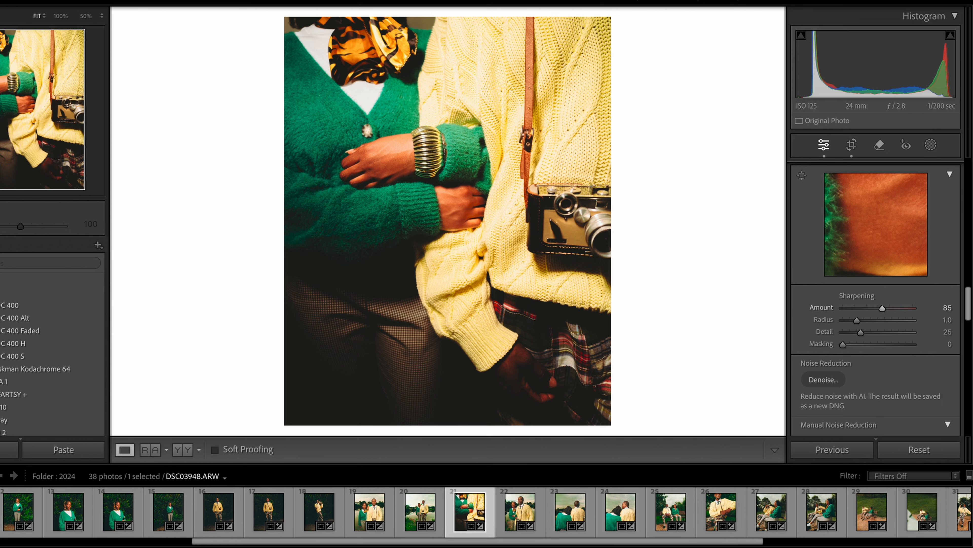
Set manual noise reduction to Luminance 11 and Color 0
{"action": "left_click_drag", "start_coordinate": [967, 306], "coordinate": [965, 330]}
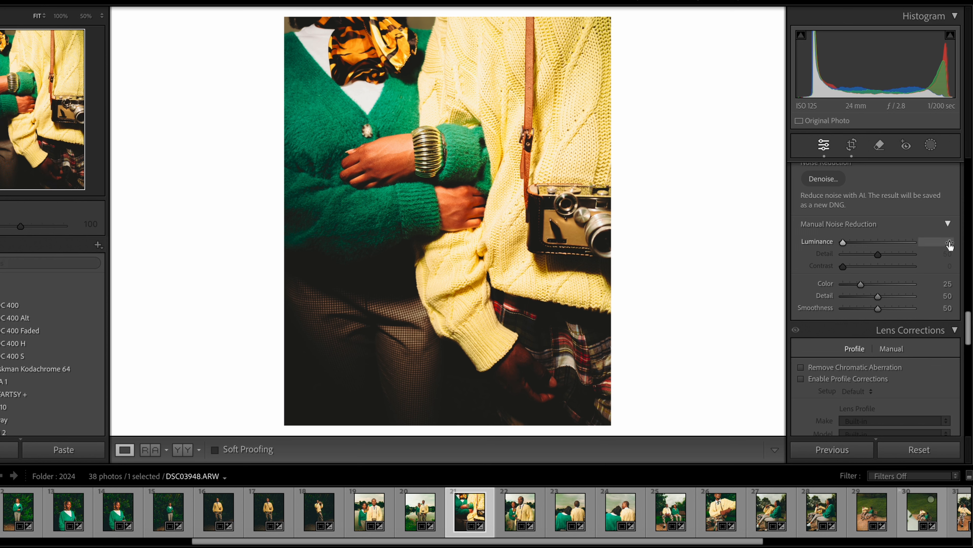
{"action": "left_click", "coordinate": [965, 244]}
{"action": "type", "text": "11"}
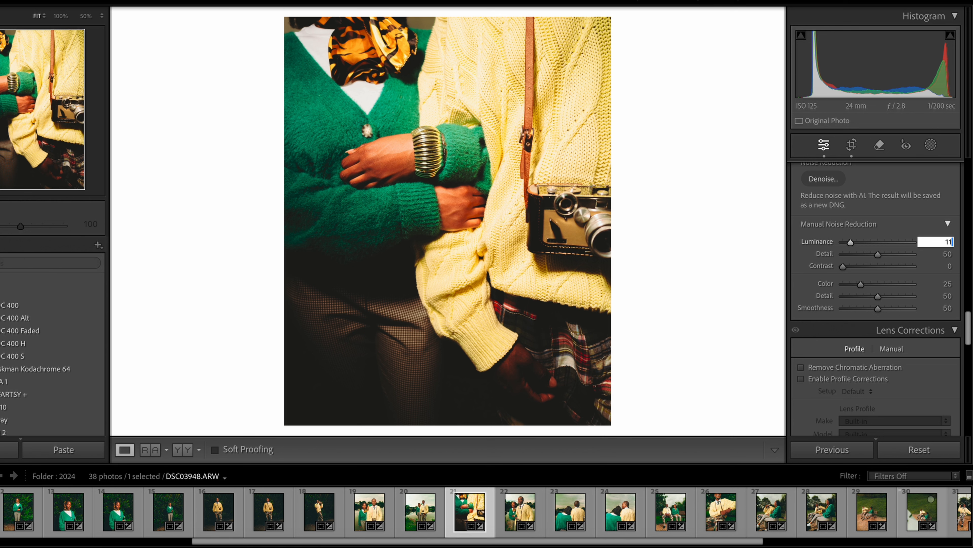
{"action": "key", "text": "Return"}
{"action": "left_click_drag", "start_coordinate": [859, 285], "coordinate": [818, 284]}
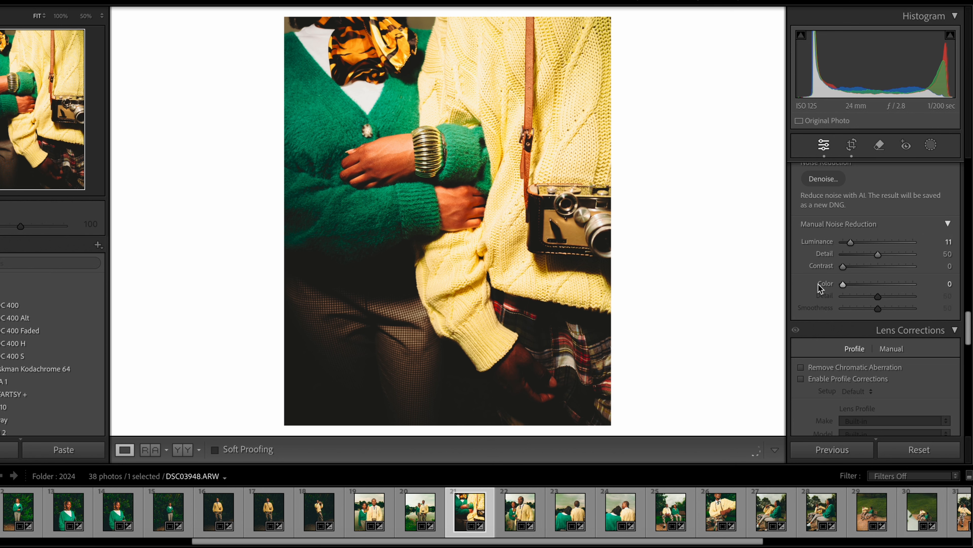
Turn on chromatic aberration removal and lens profile corrections for the photo
{"action": "left_click_drag", "start_coordinate": [968, 337], "coordinate": [967, 353]}
{"action": "left_click", "coordinate": [801, 192]}
{"action": "left_click", "coordinate": [802, 203]}
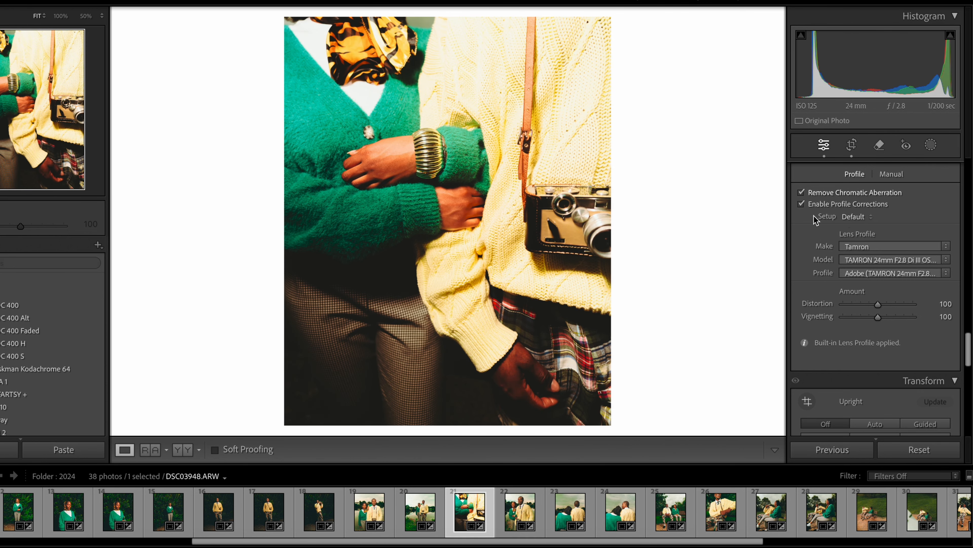
{"action": "left_click", "coordinate": [802, 193]}
Add film grain to the photo with an amount of 35
{"action": "left_click_drag", "start_coordinate": [969, 357], "coordinate": [969, 420]}
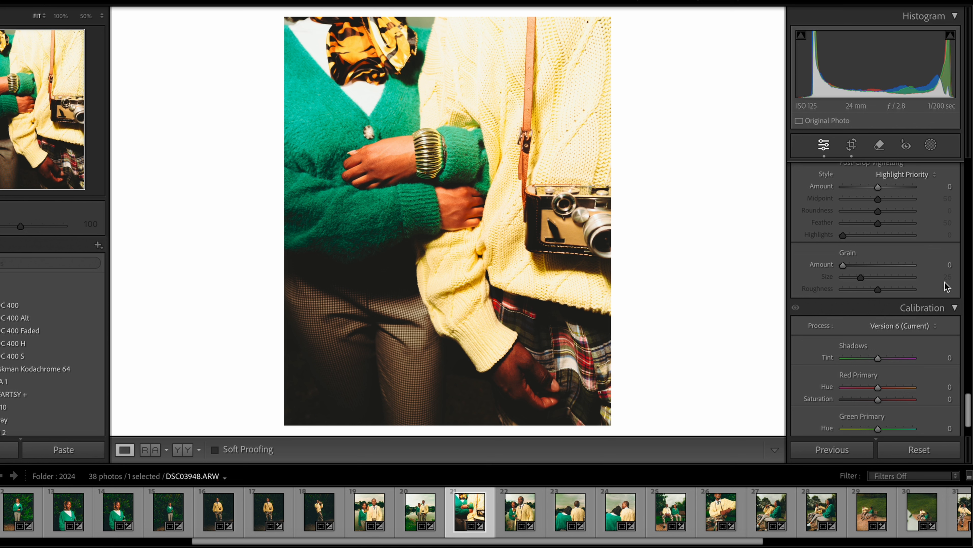
{"action": "left_click", "coordinate": [944, 265]}
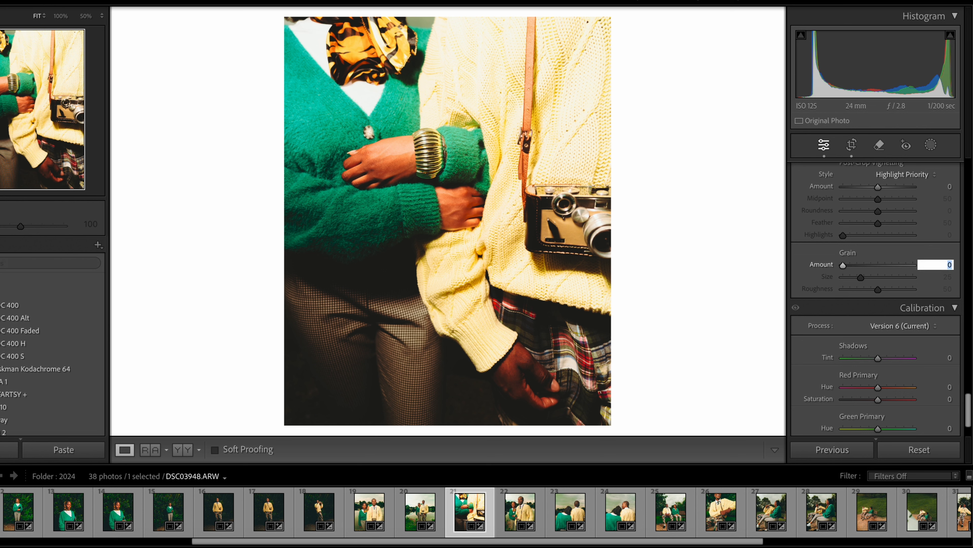
{"action": "type", "text": "35"}
{"action": "key", "text": "Return"}
Compare the photo with the Basic adjustments switched off and back on
{"action": "left_click", "coordinate": [968, 265]}
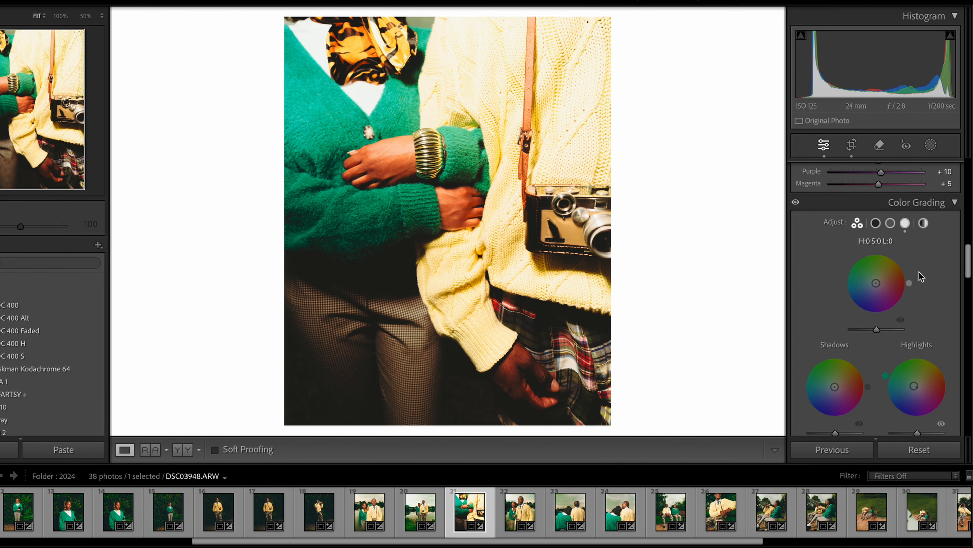
{"action": "left_click_drag", "start_coordinate": [968, 273], "coordinate": [969, 157]}
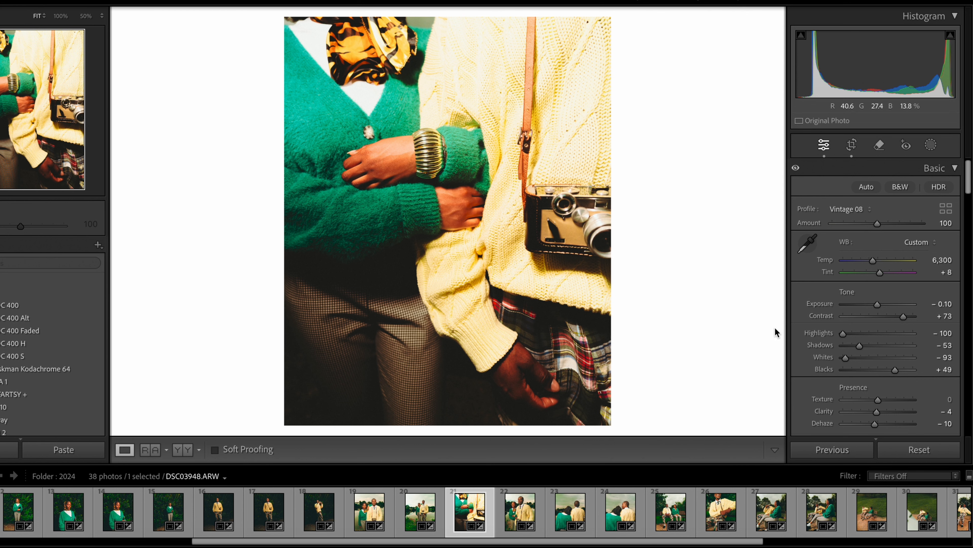
{"action": "left_click", "coordinate": [796, 167]}
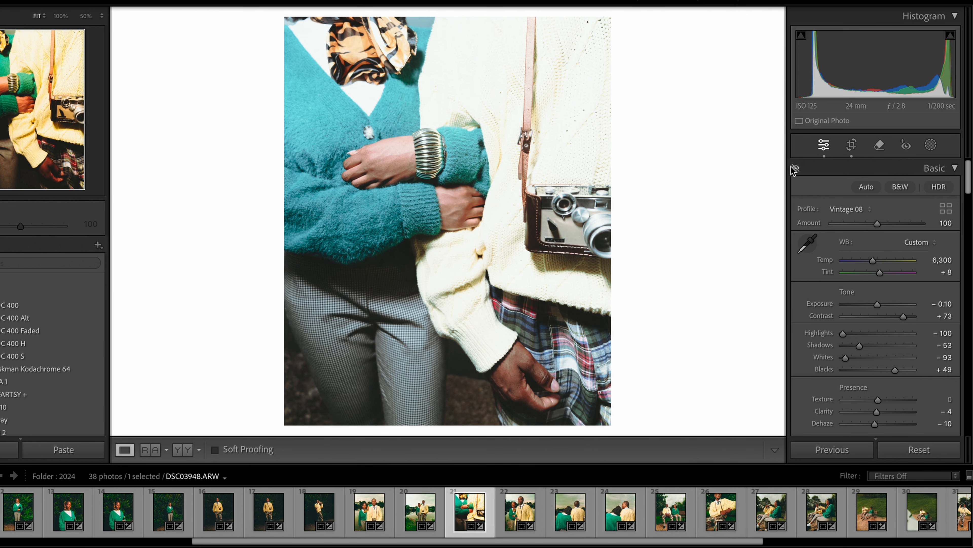
{"action": "left_click", "coordinate": [795, 167]}
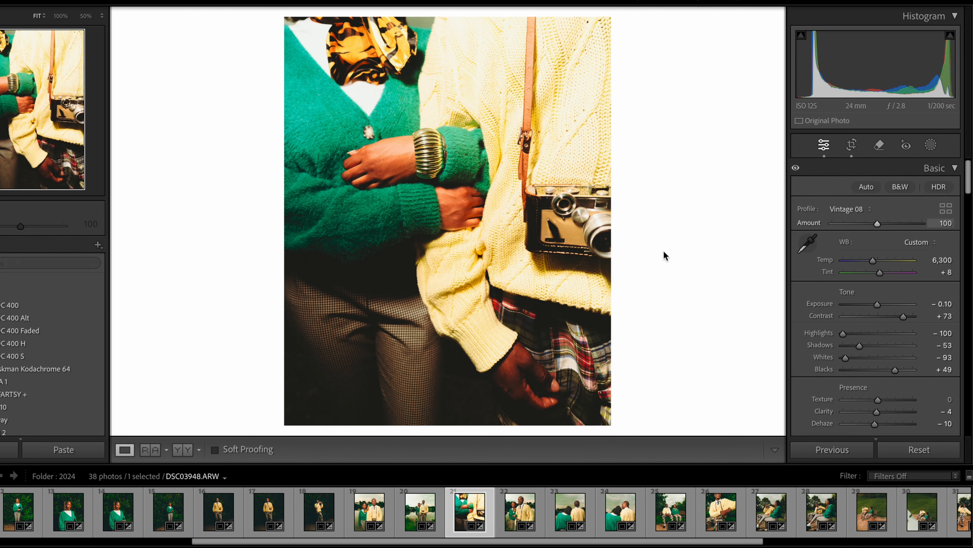